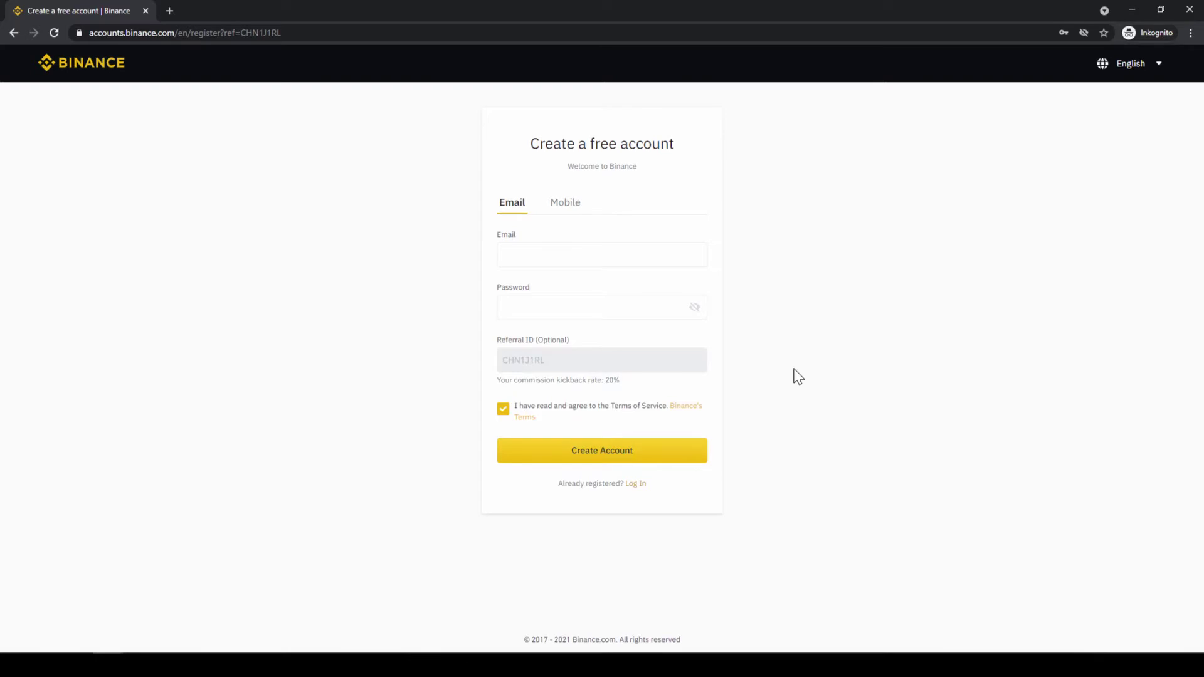
drag(614, 382, 559, 381)
click(560, 380)
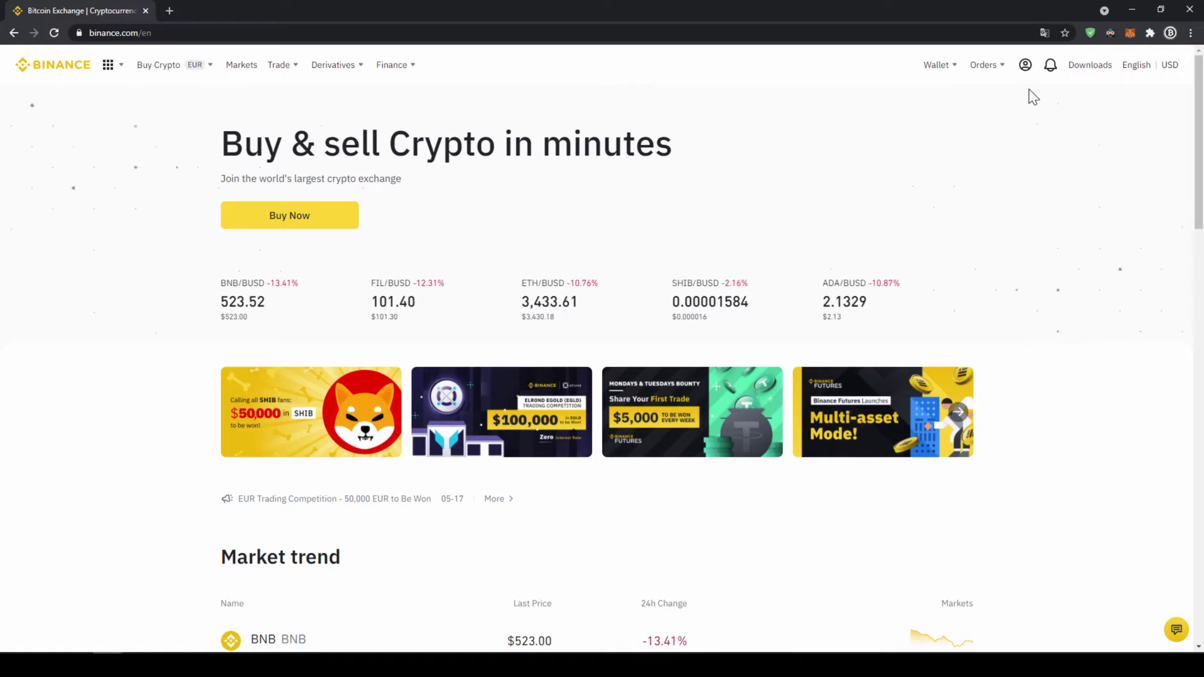
- Open the account's Identification page to check the identity verification
mouse_move(1028, 71)
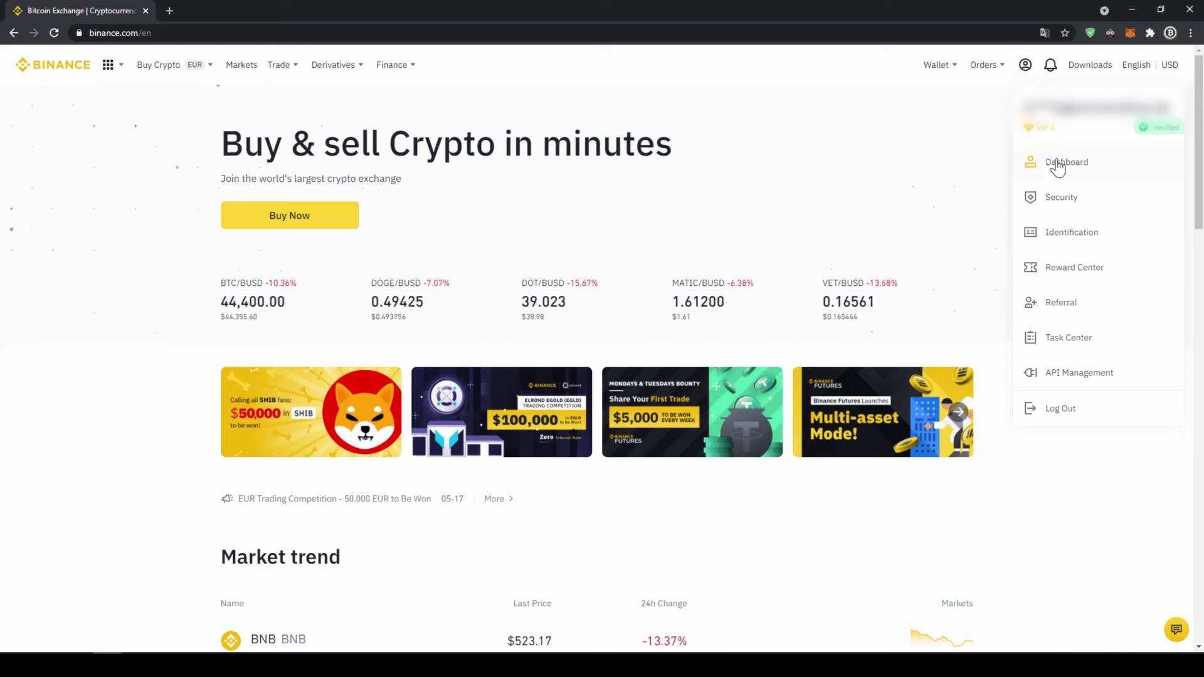
click(1080, 234)
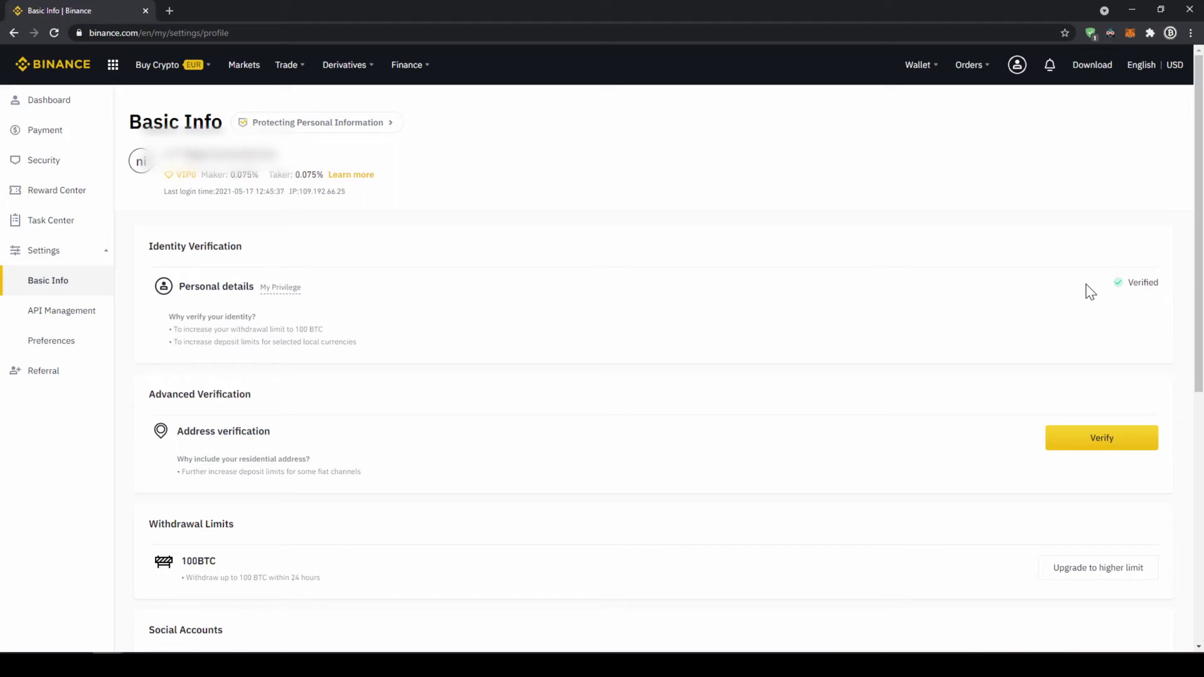
- Start a fiat deposit from the Fiat and Spot wallet in EUR, paying by Bank Transfer(SEPA)
mouse_move(921, 67)
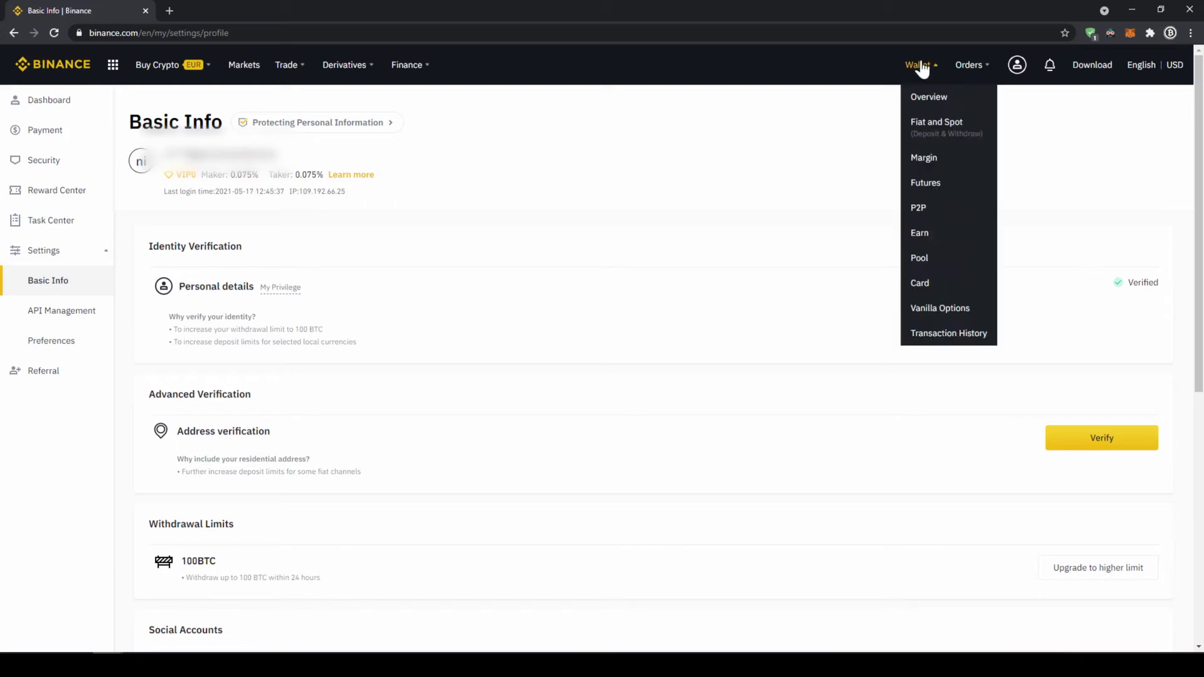
click(944, 130)
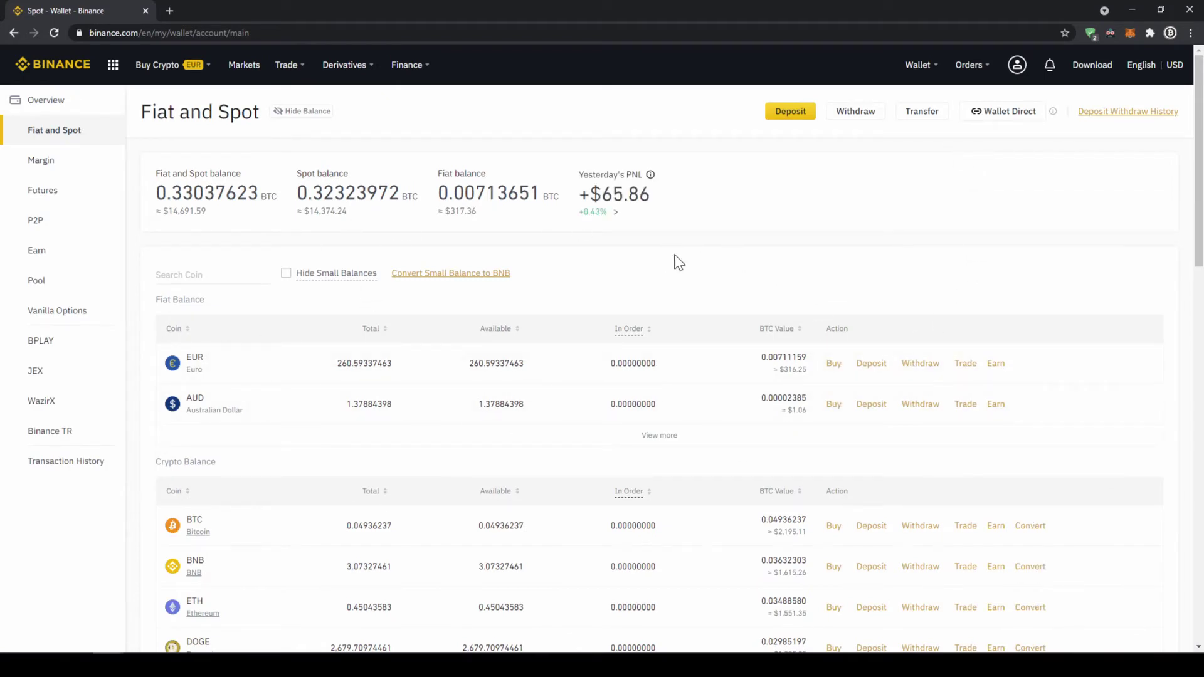
click(790, 114)
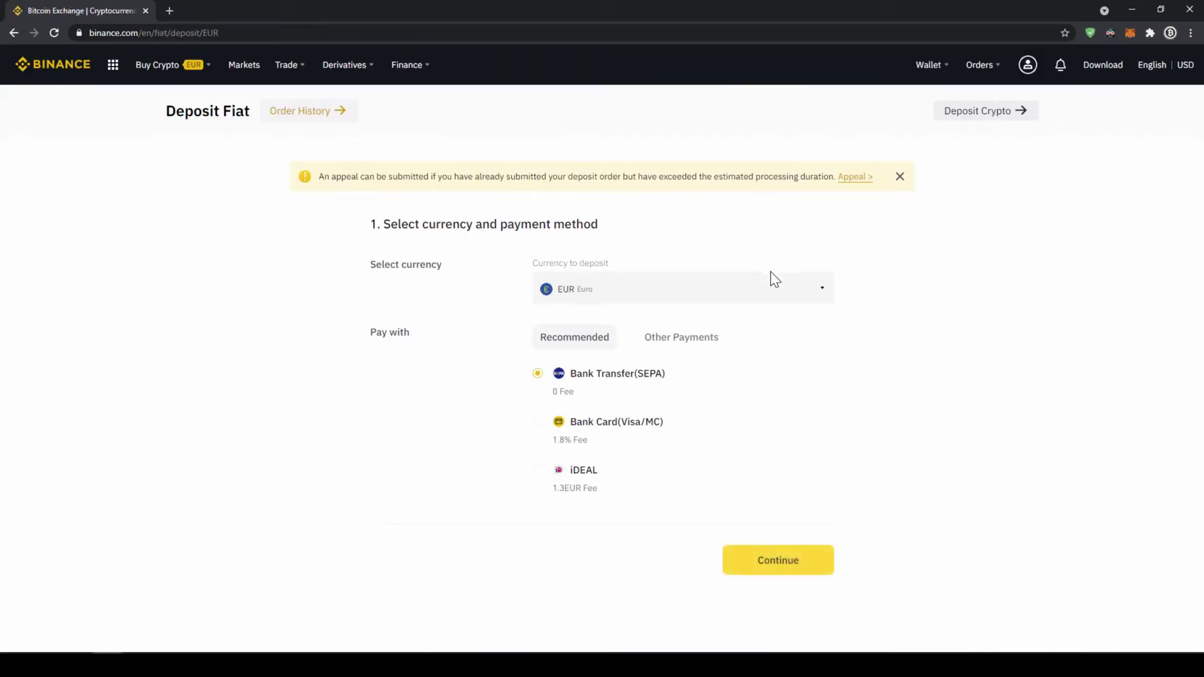
click(789, 287)
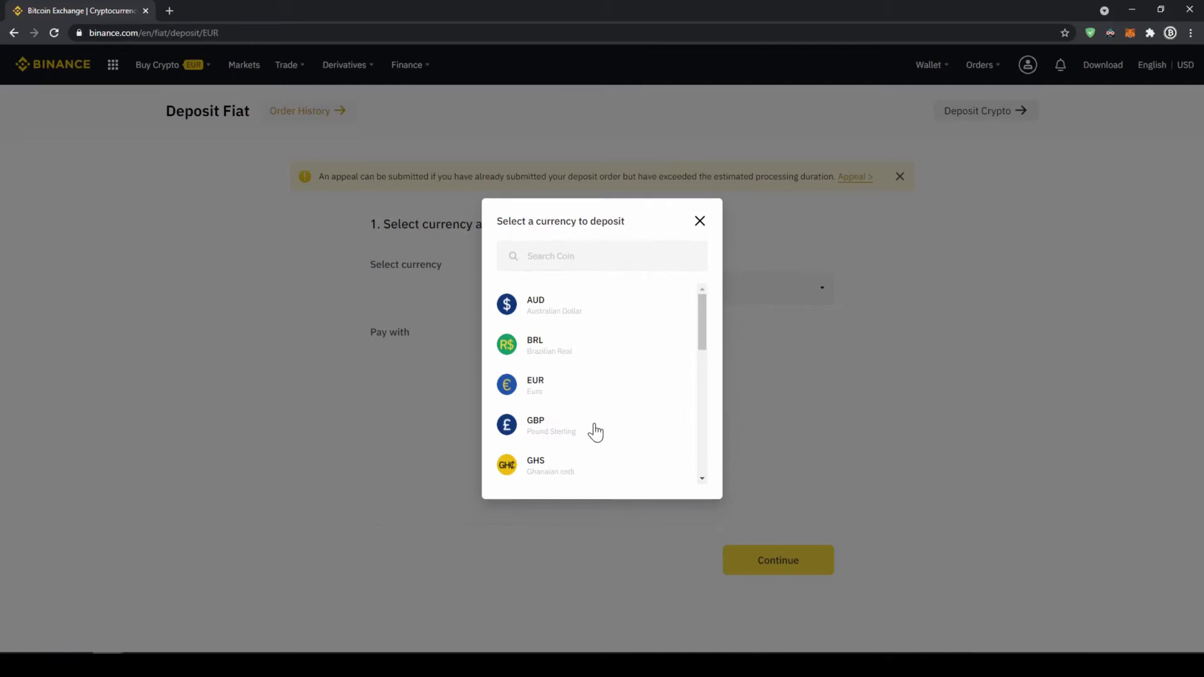
mouse_move(704, 345)
mouse_down()
mouse_move(703, 432)
mouse_move(701, 331)
mouse_up()
click(609, 394)
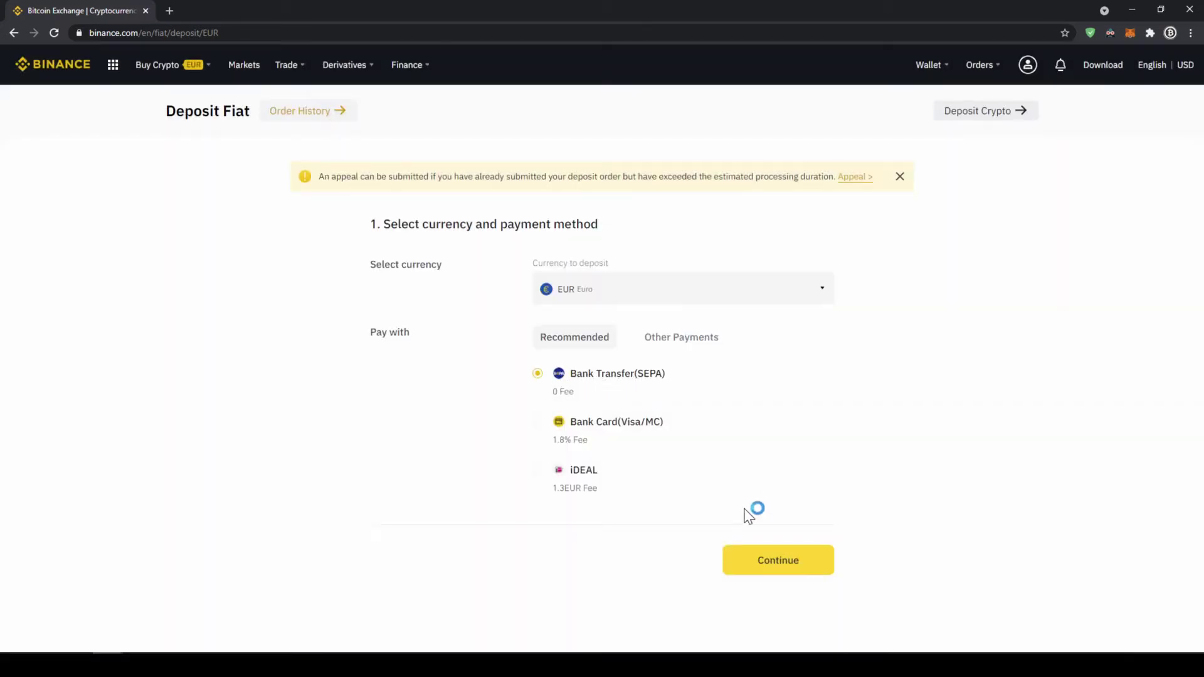
click(771, 564)
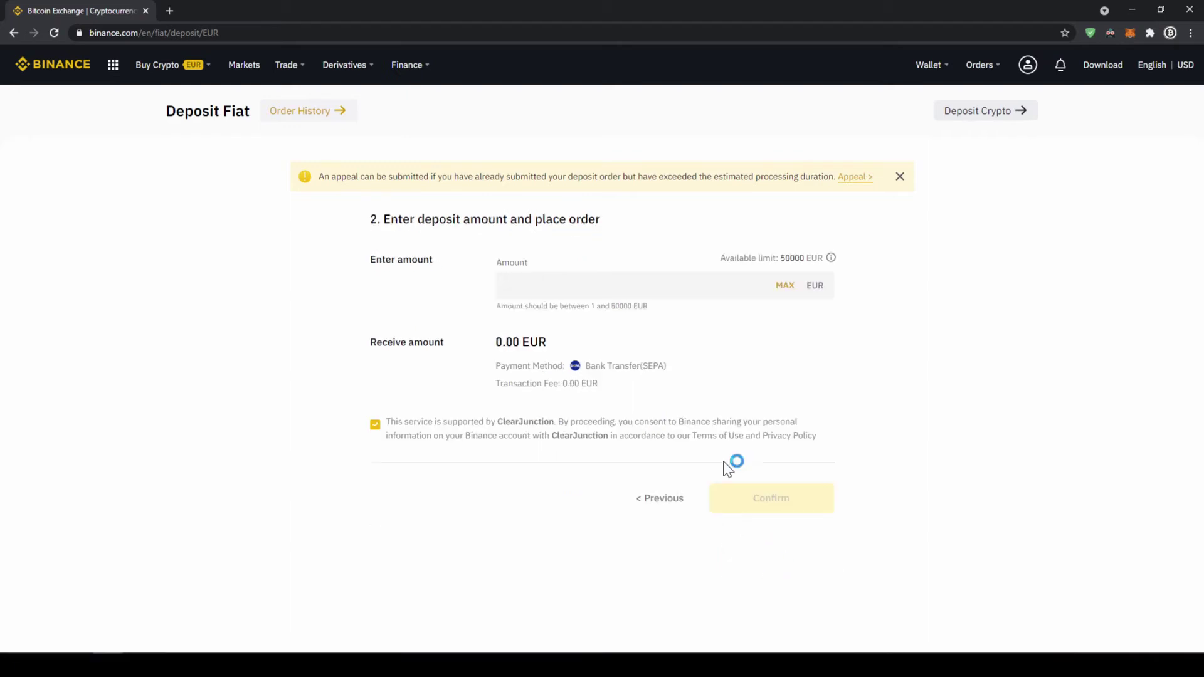
- Place the deposit order for 200 EUR and acknowledge the important notes
click(605, 285)
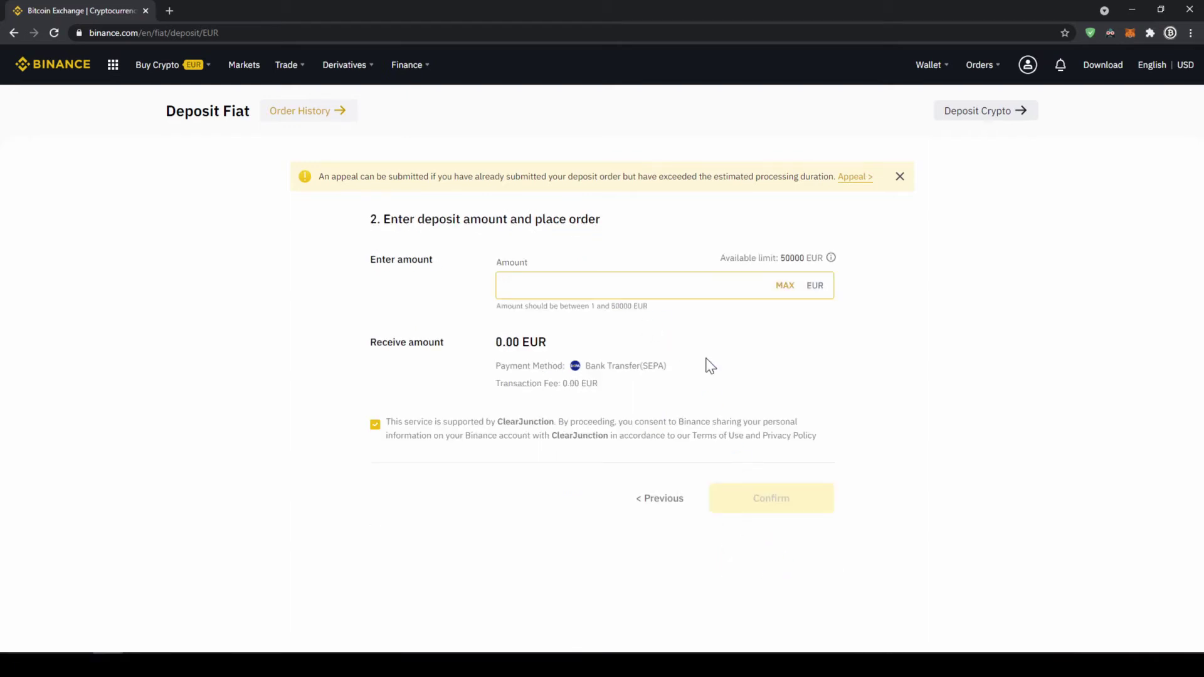
text(200)
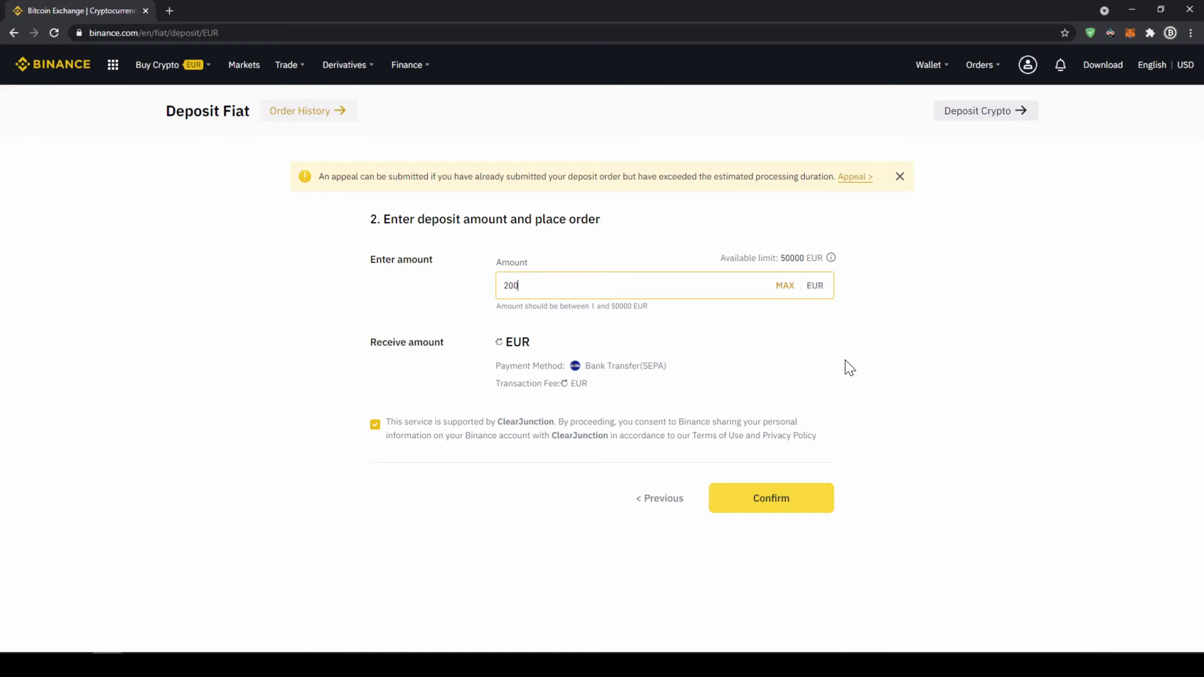
click(796, 508)
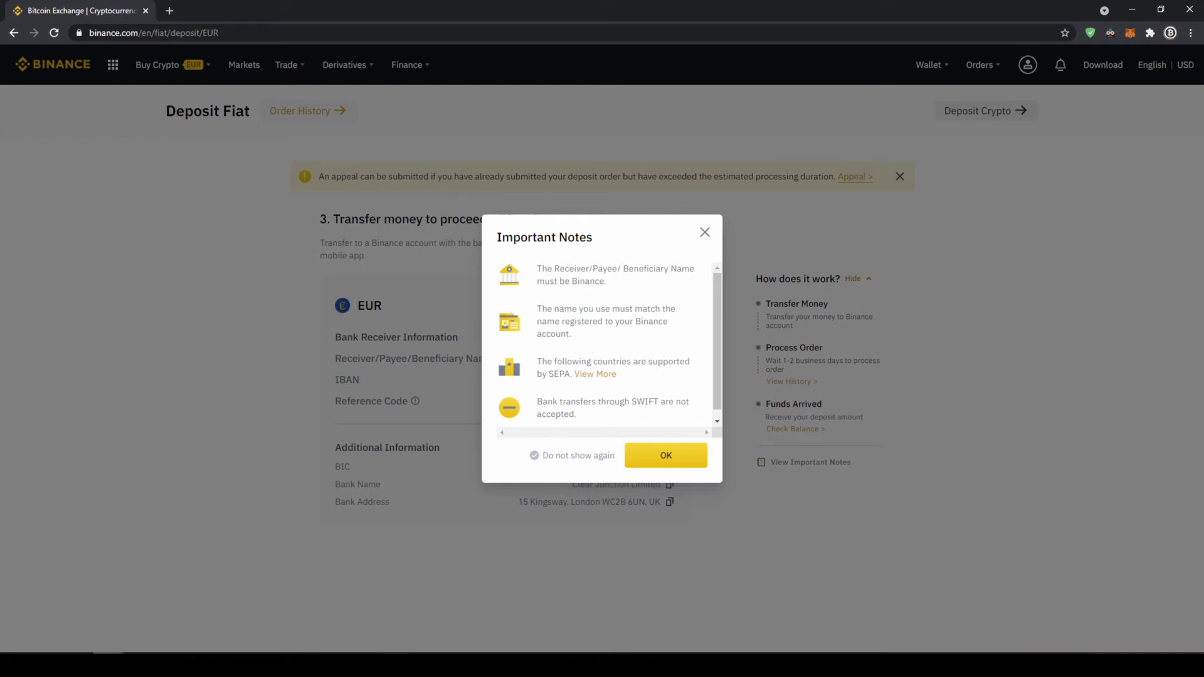
drag(565, 281, 595, 281)
click(592, 293)
click(666, 456)
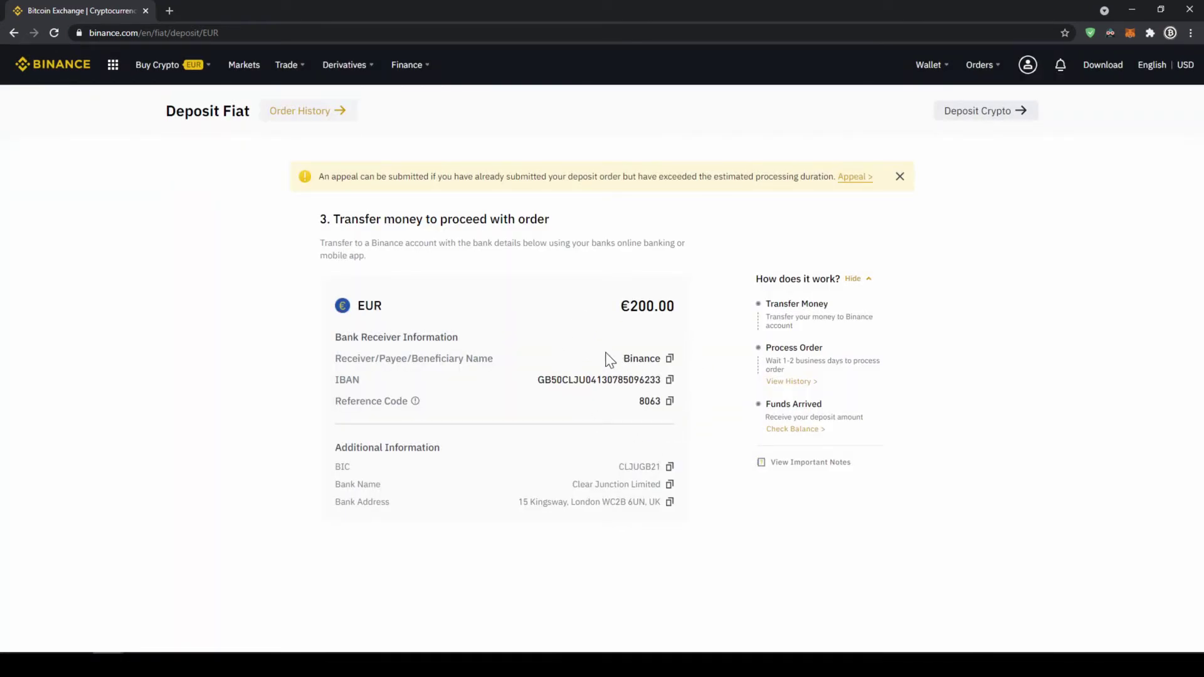
- Examine the transfer details for the deposit: the beneficiary name, IBAN and reference code
double_click(630, 359)
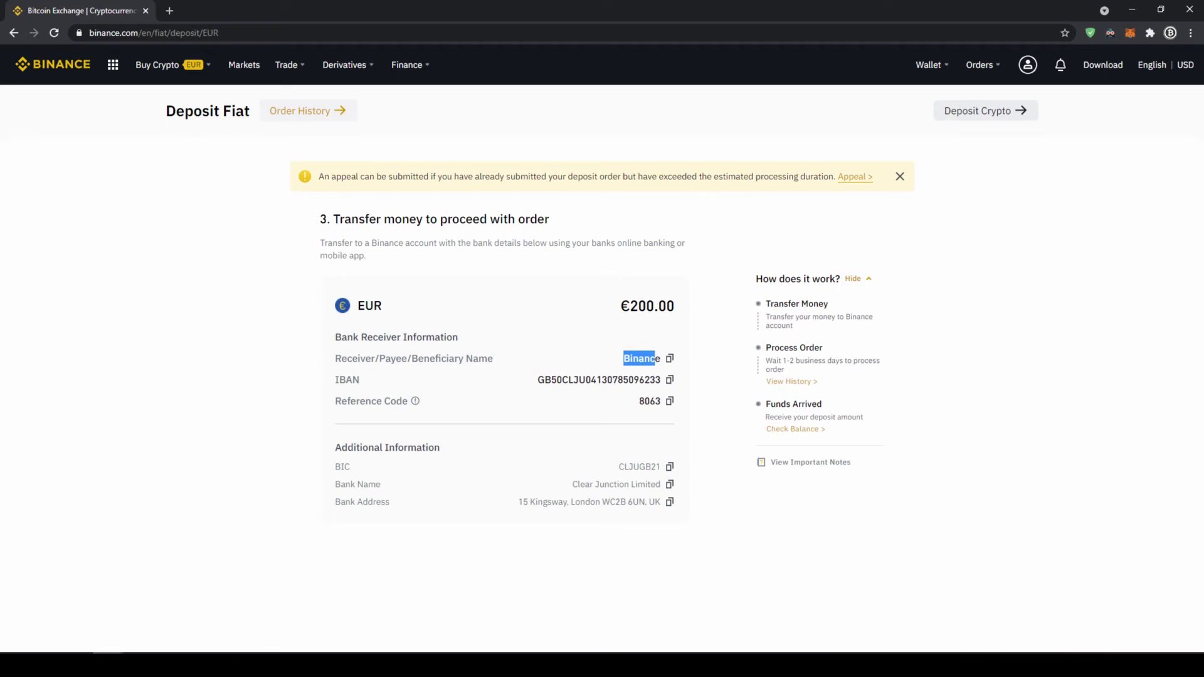
click(561, 348)
drag(661, 380, 578, 381)
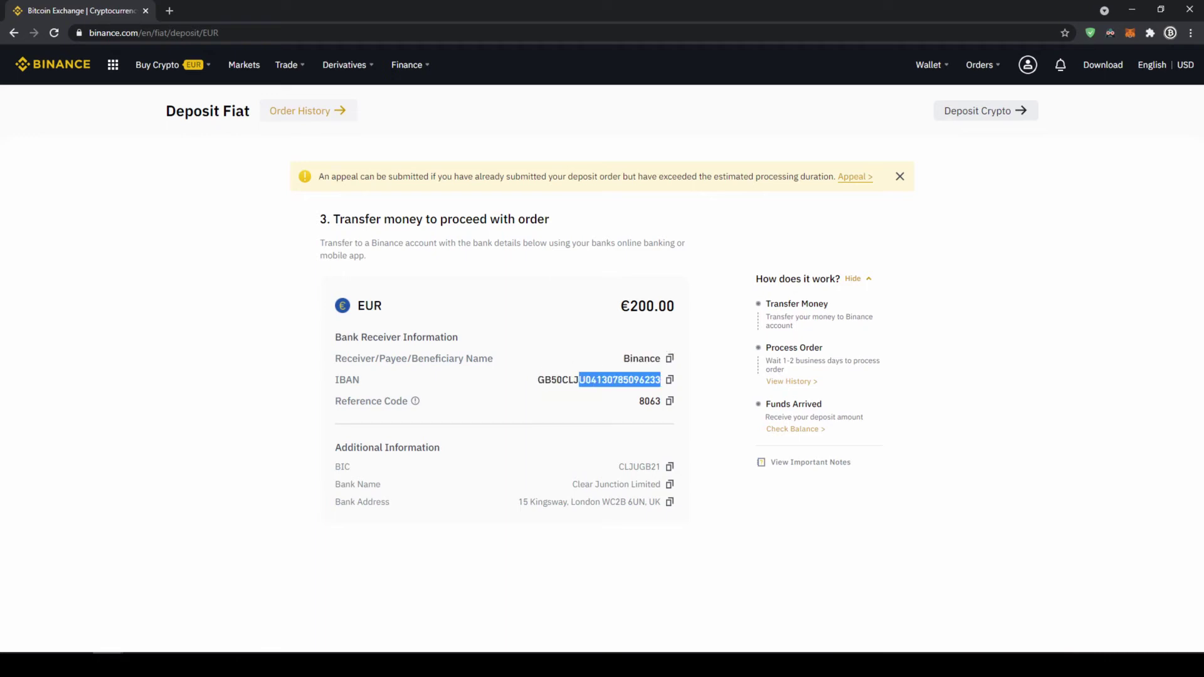
click(626, 412)
double_click(646, 402)
click(641, 406)
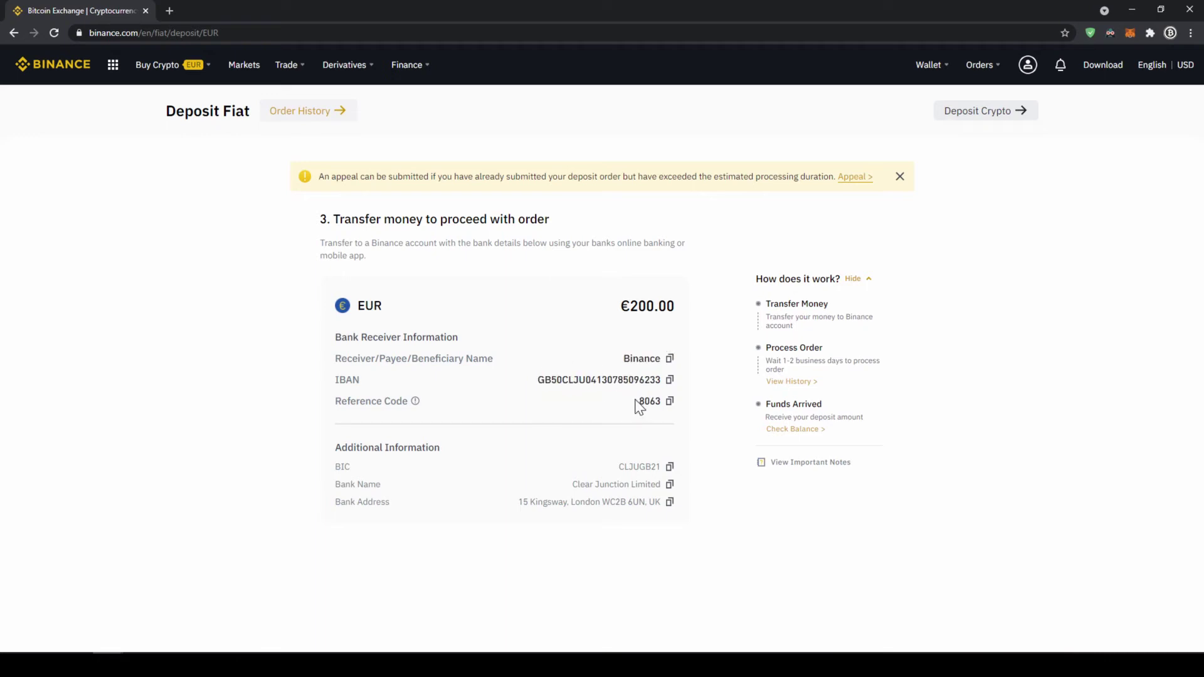
double_click(643, 402)
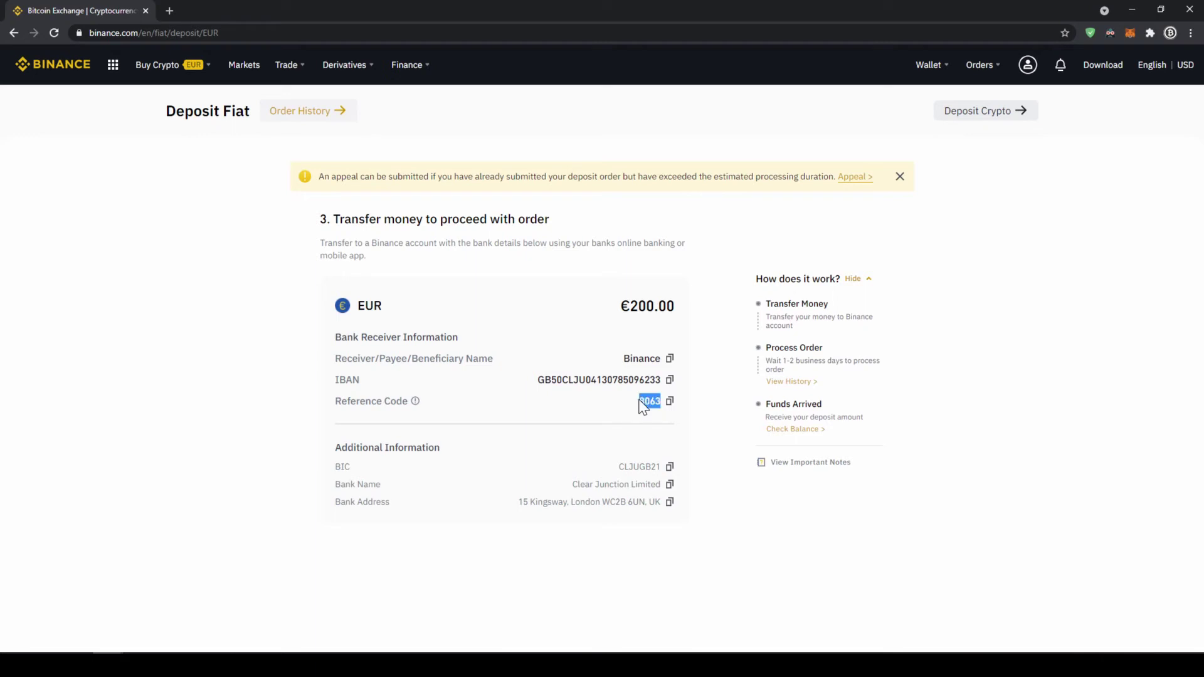
click(592, 407)
- Go to the Fiat and Spot wallet and open the crypto purchase page with Cash Balance as payment
mouse_move(940, 72)
click(940, 128)
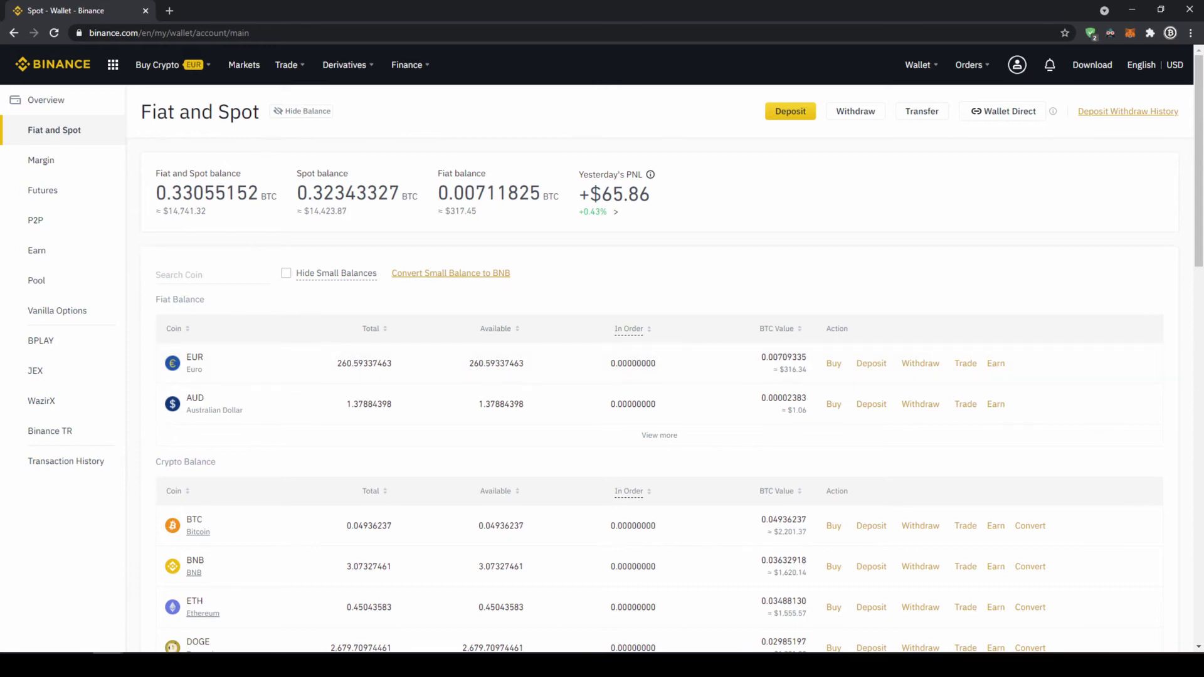
mouse_move(186, 74)
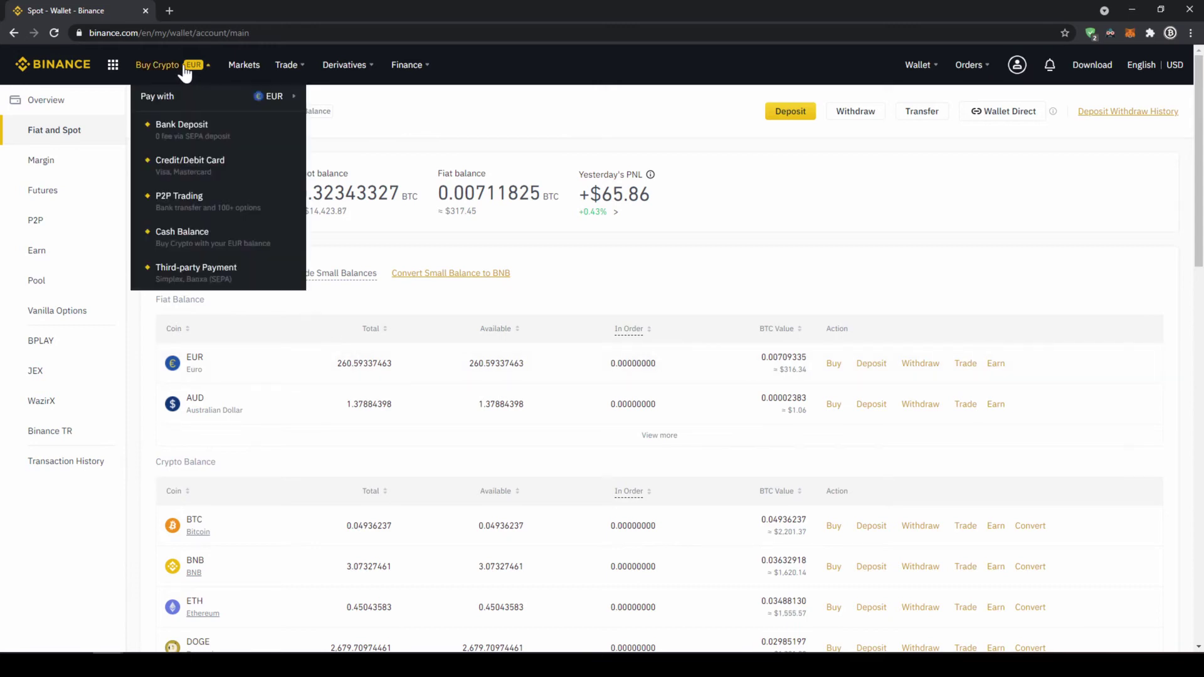
click(179, 242)
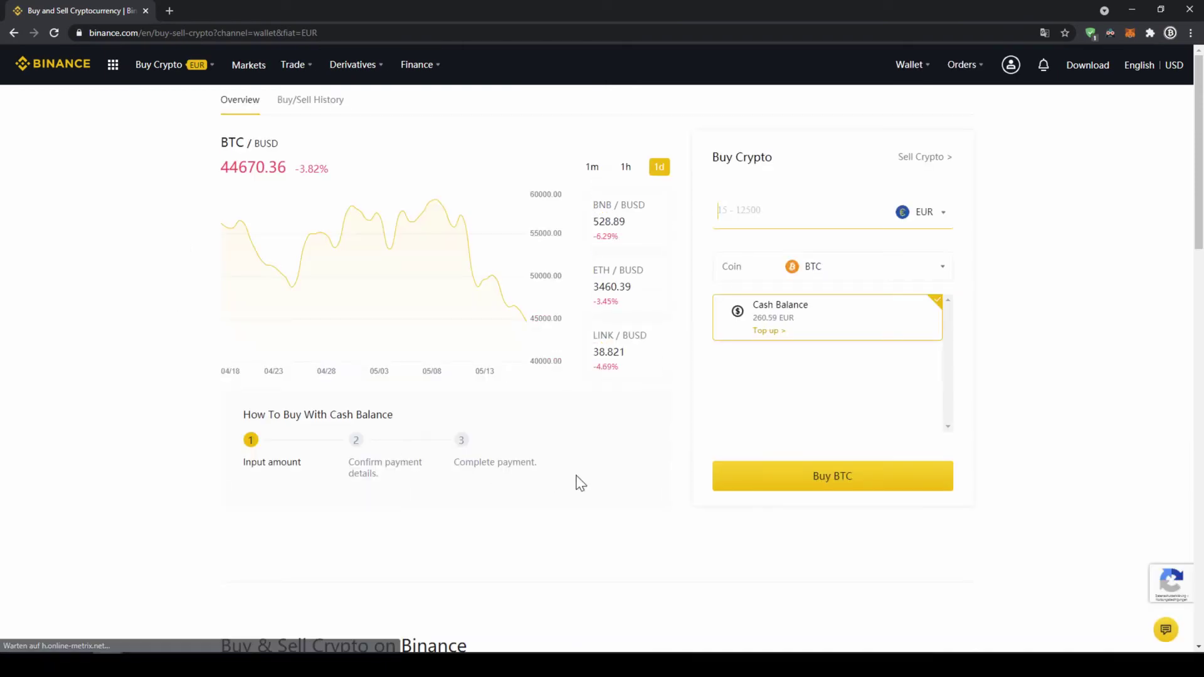
- Set up a cash-balance purchase of USDT for 200 EUR and proceed to the order confirmation to review the amount
click(912, 273)
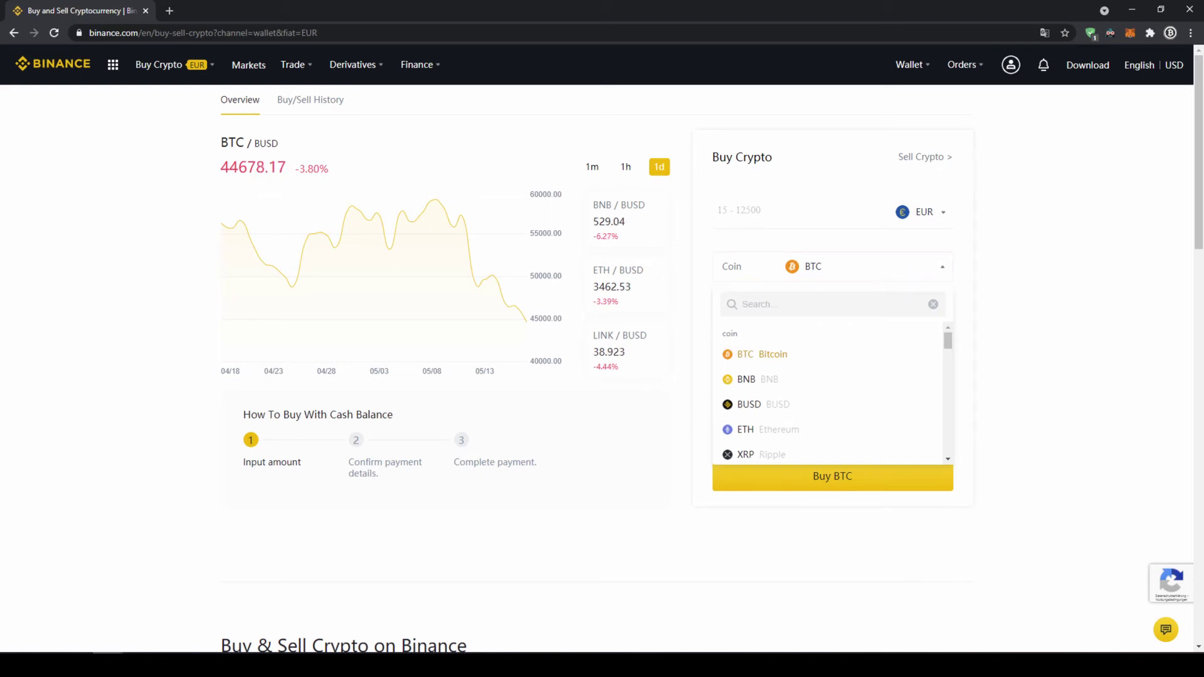
text(usdt)
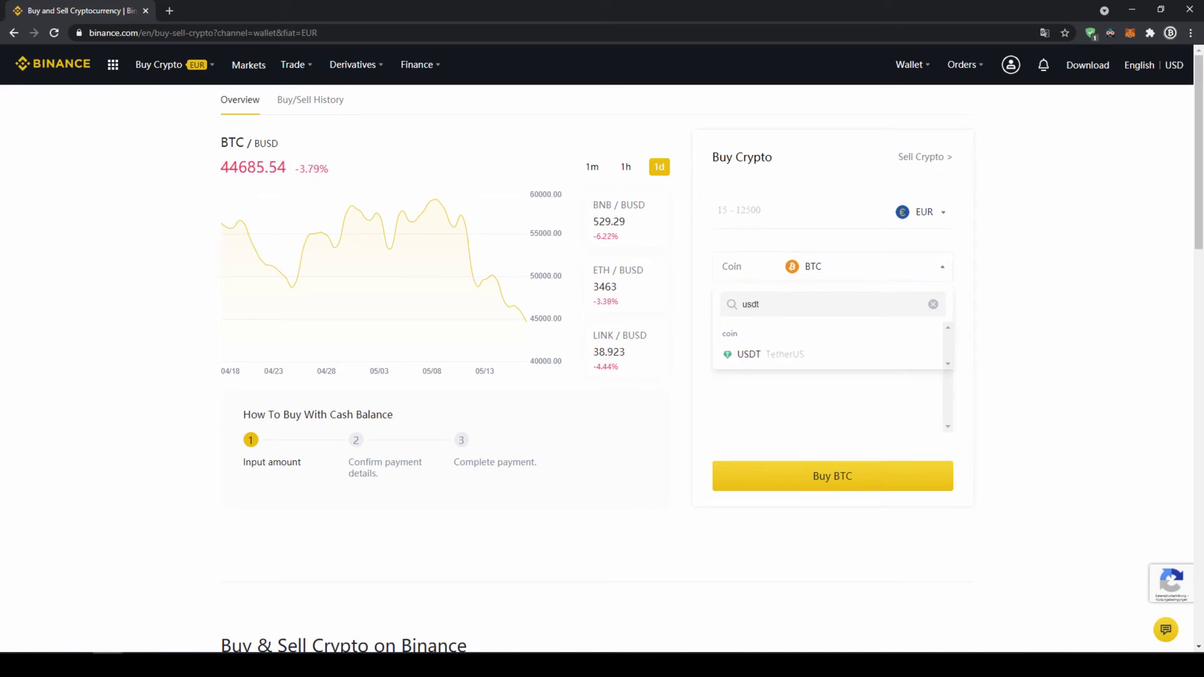
click(842, 362)
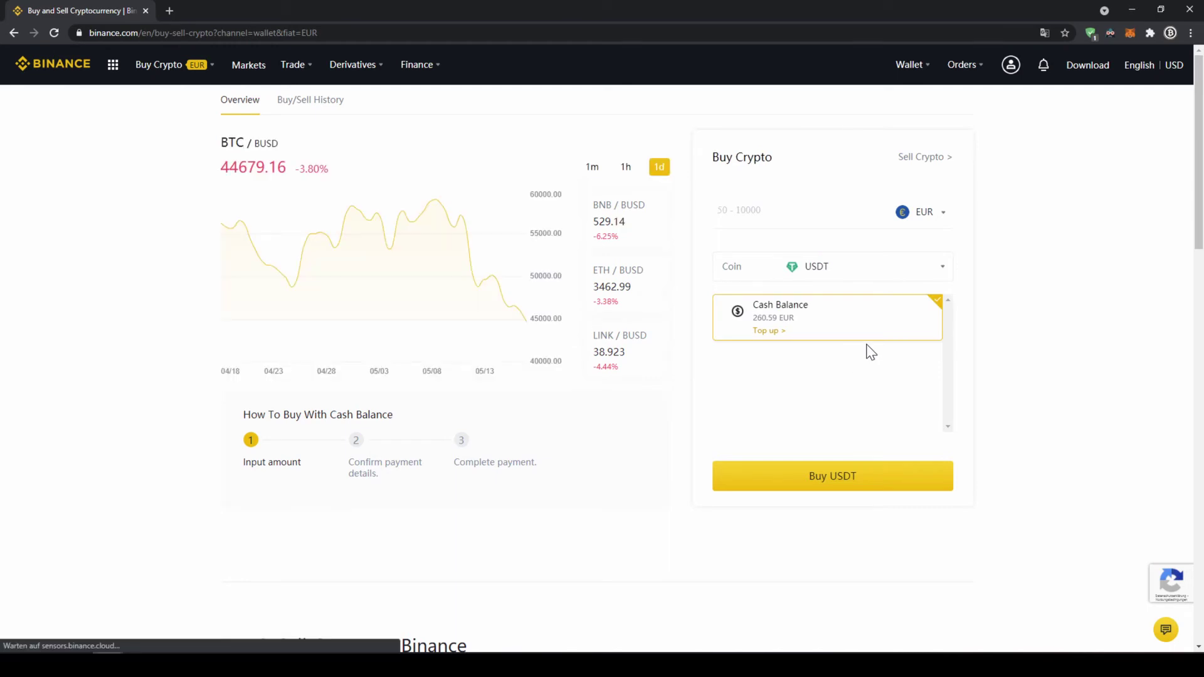
click(936, 217)
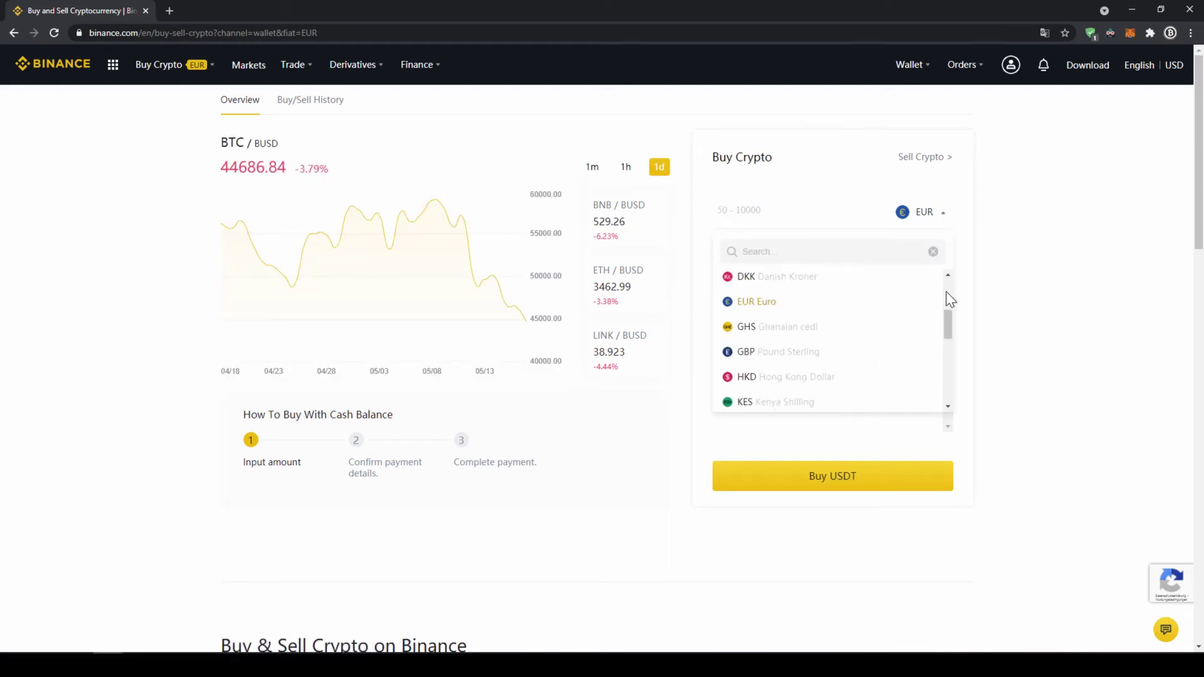
drag(947, 323, 954, 295)
click(1014, 231)
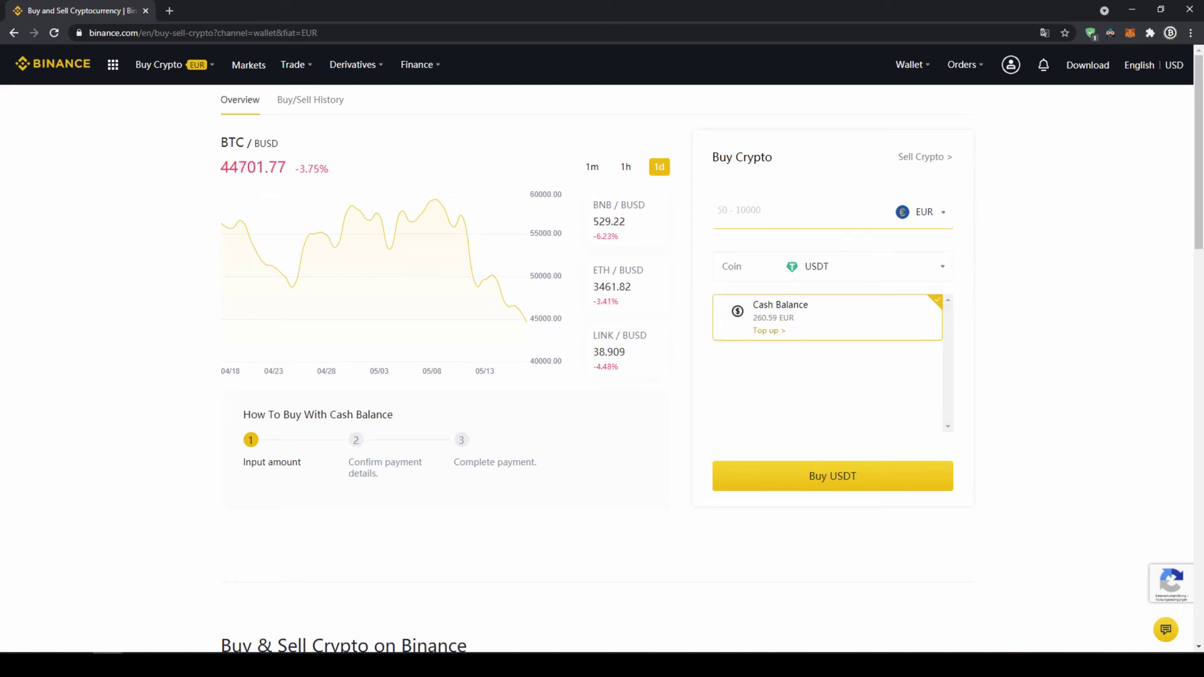
text(200)
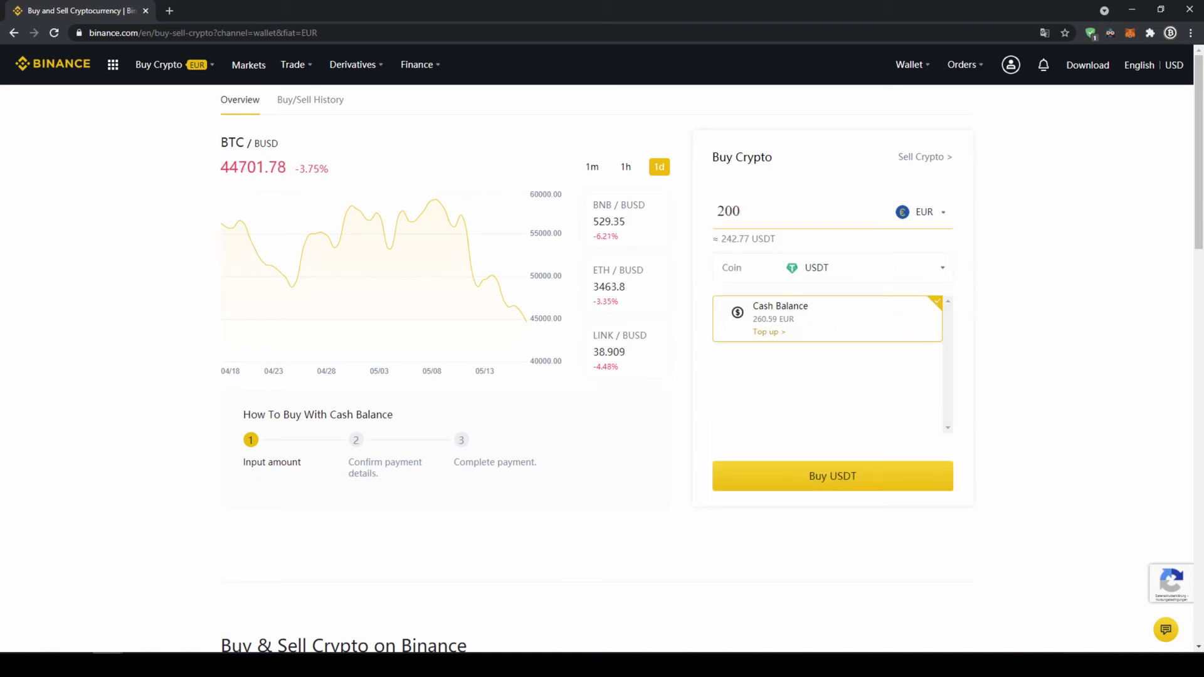
click(874, 487)
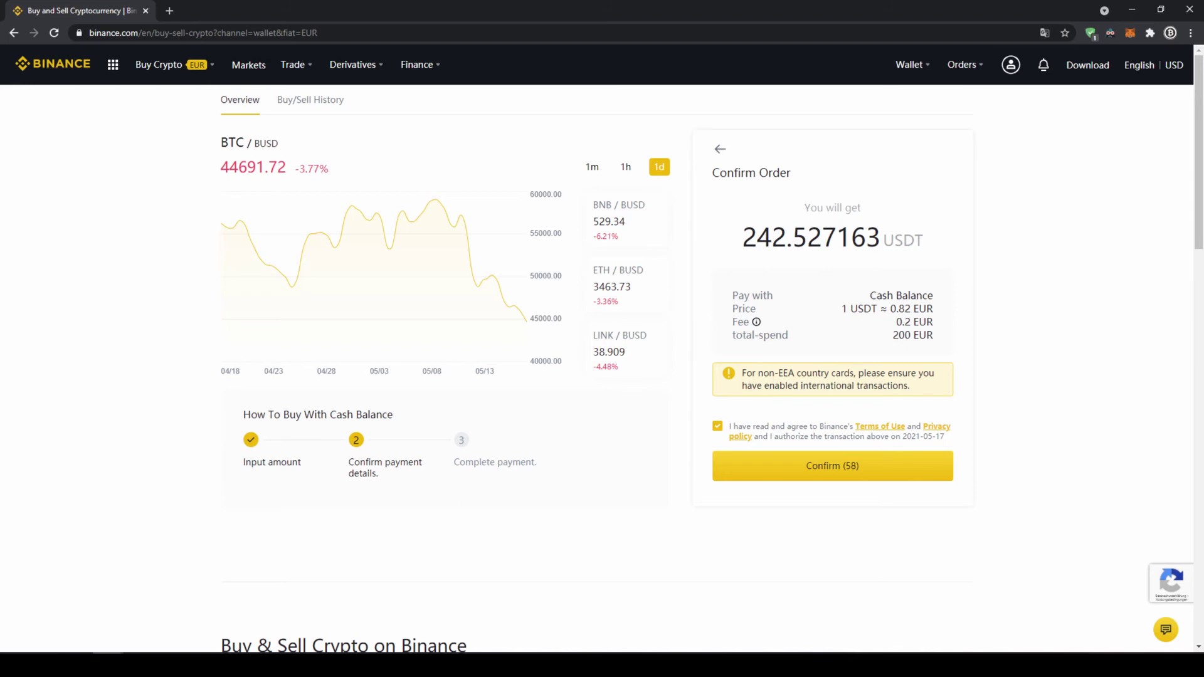
drag(742, 237, 793, 239)
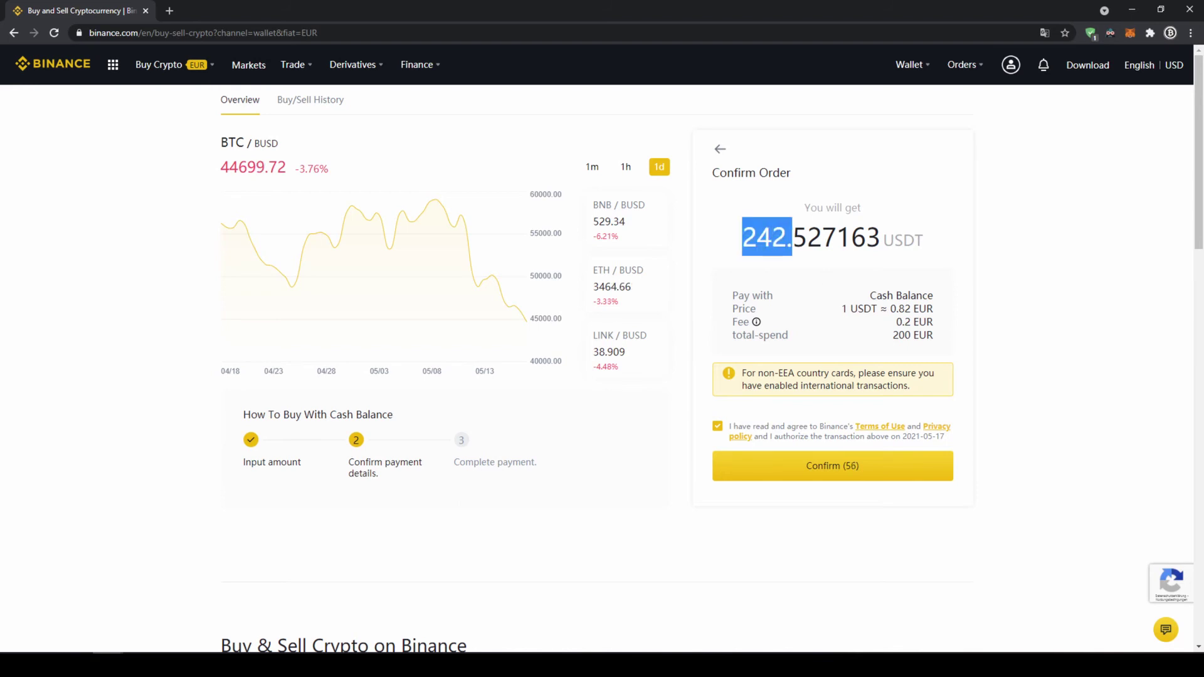
click(794, 240)
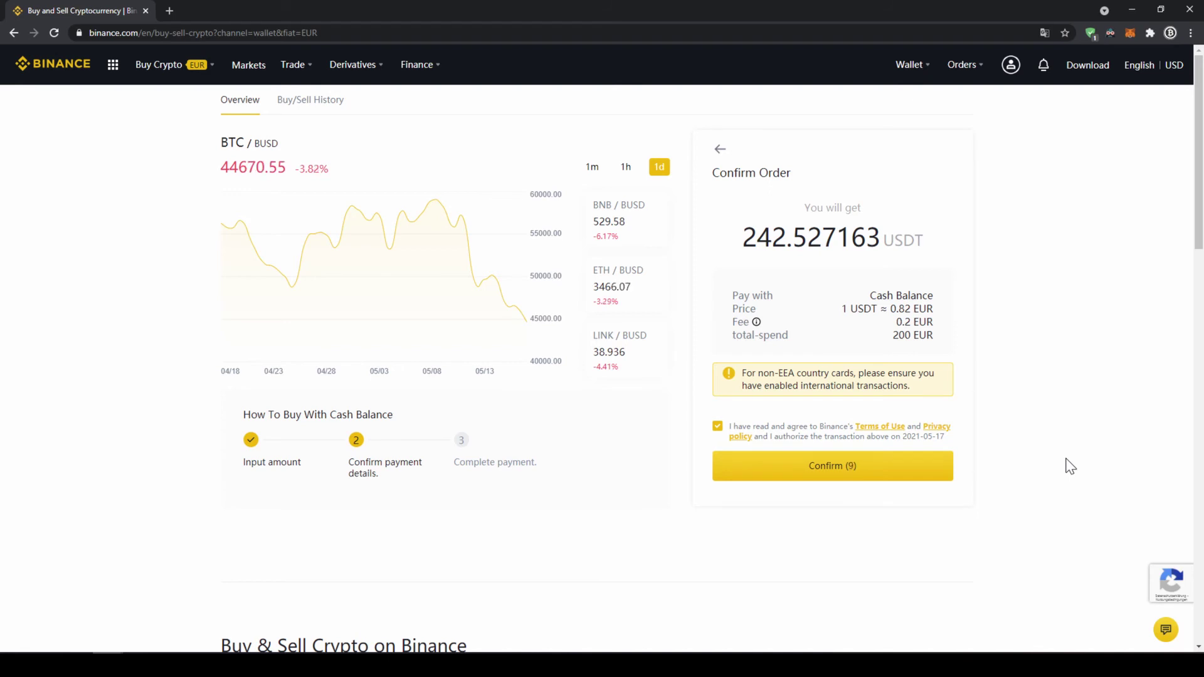
- Set up a Credit/Debit Card purchase of USDT for 200 EUR with a new card and proceed with the order
mouse_move(165, 74)
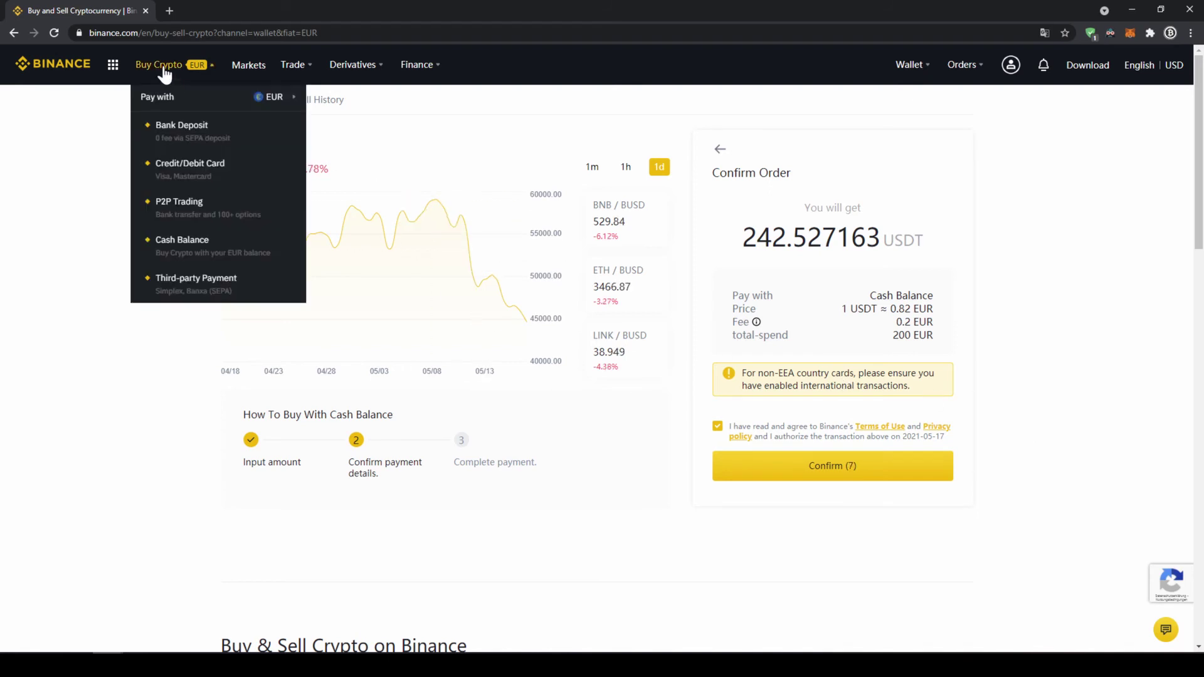
click(186, 176)
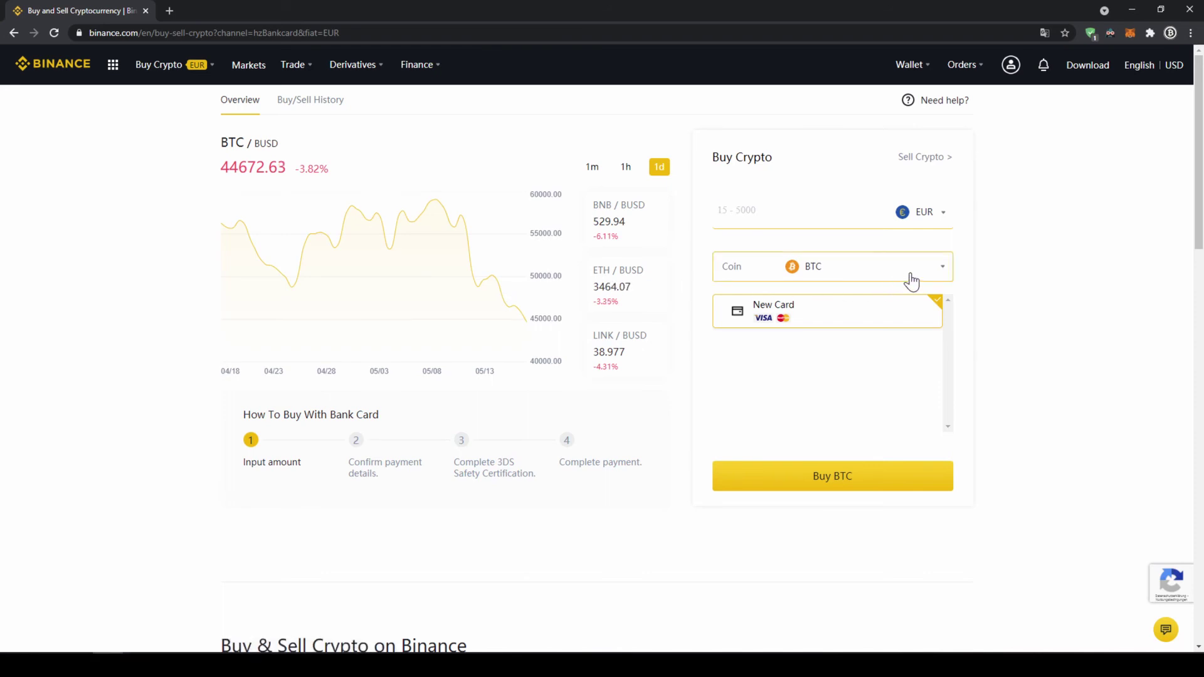
click(911, 276)
text(usdt)
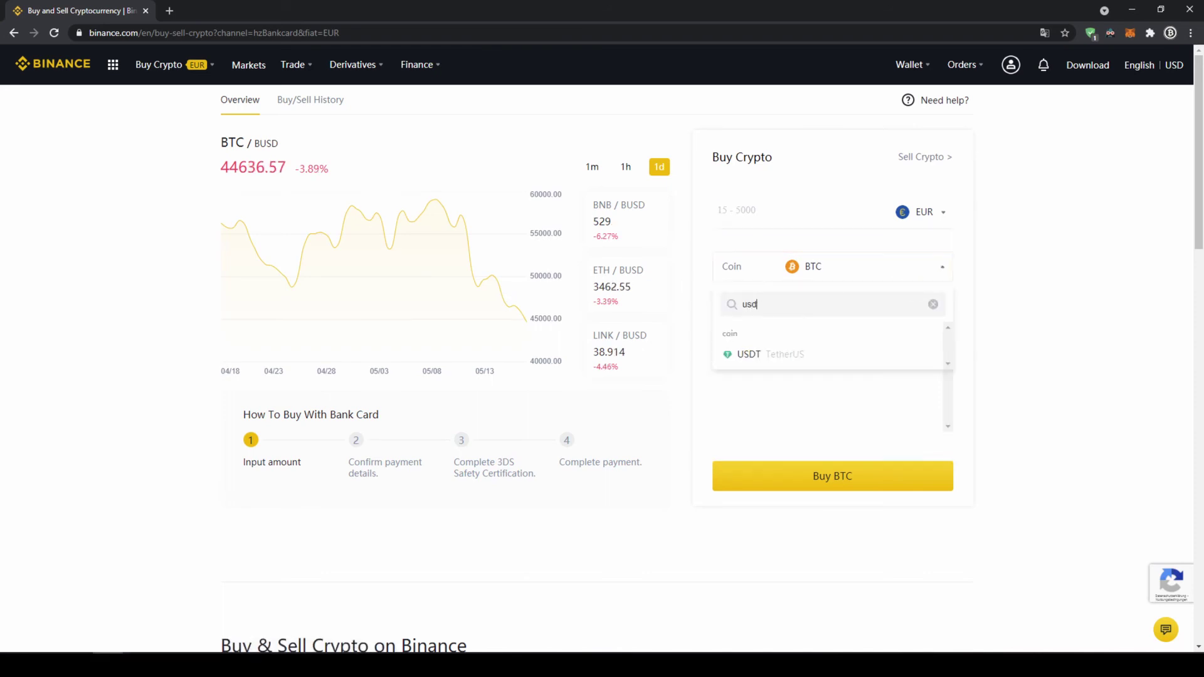
click(914, 358)
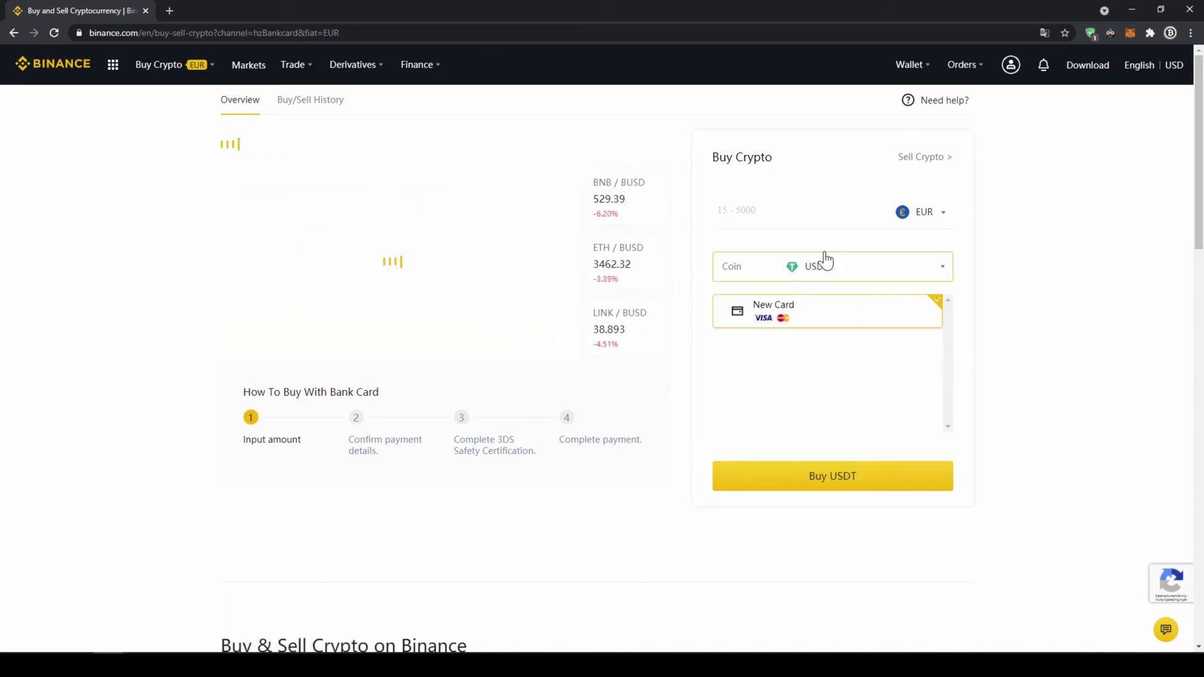
text(200)
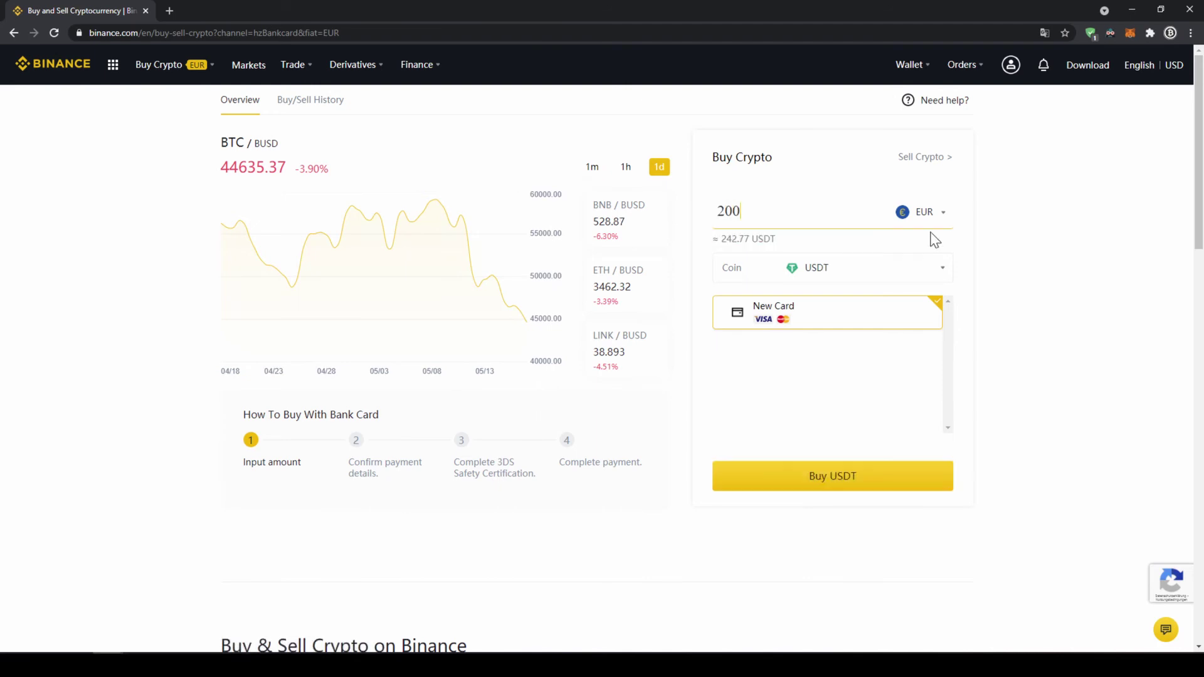
click(874, 478)
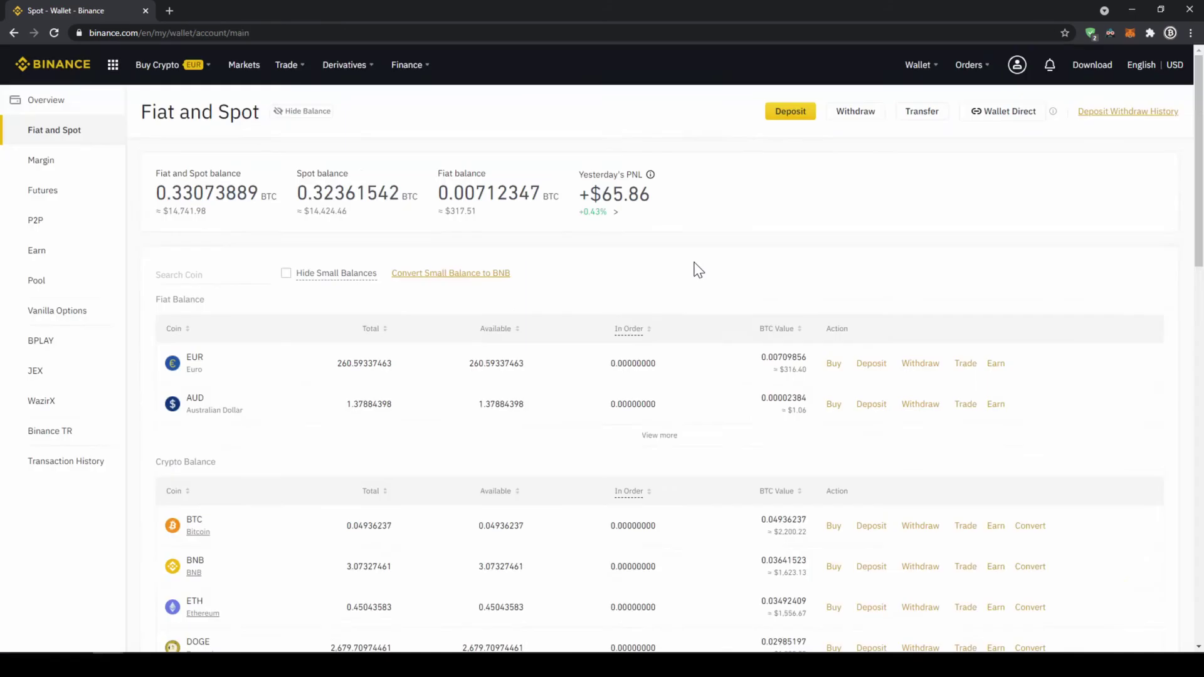
- Check the USDT total in the crypto balances of the Fiat and Spot wallet
scroll(690, 271, down, 5)
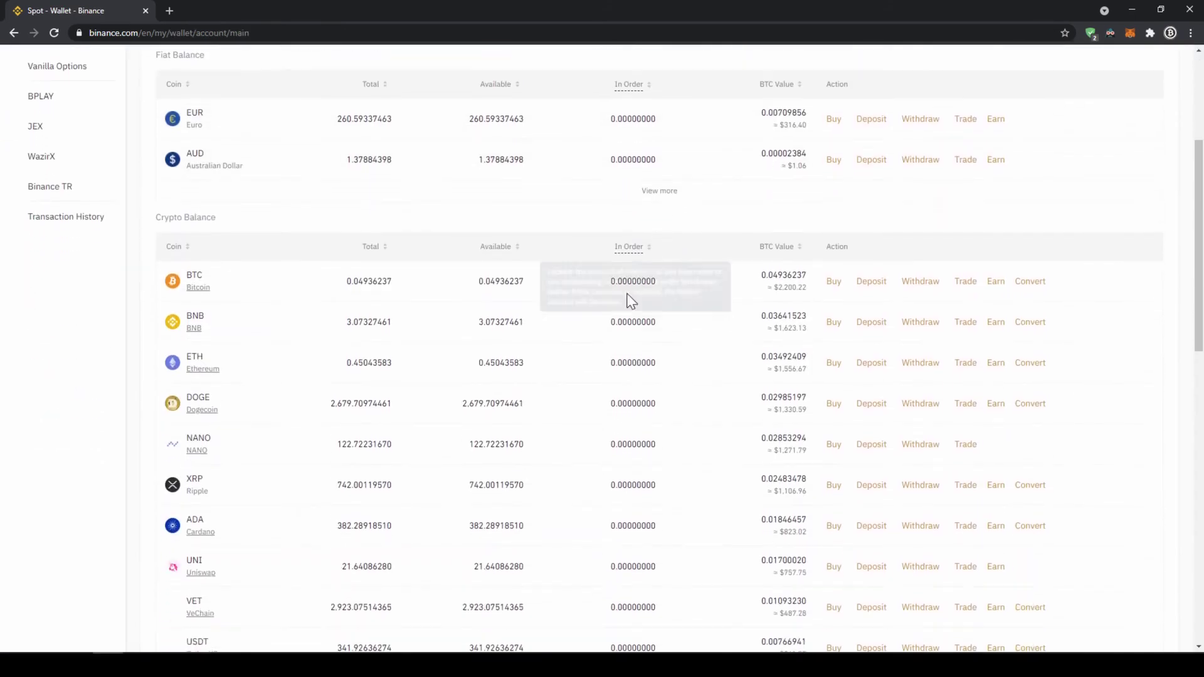
scroll(542, 334, down, 1)
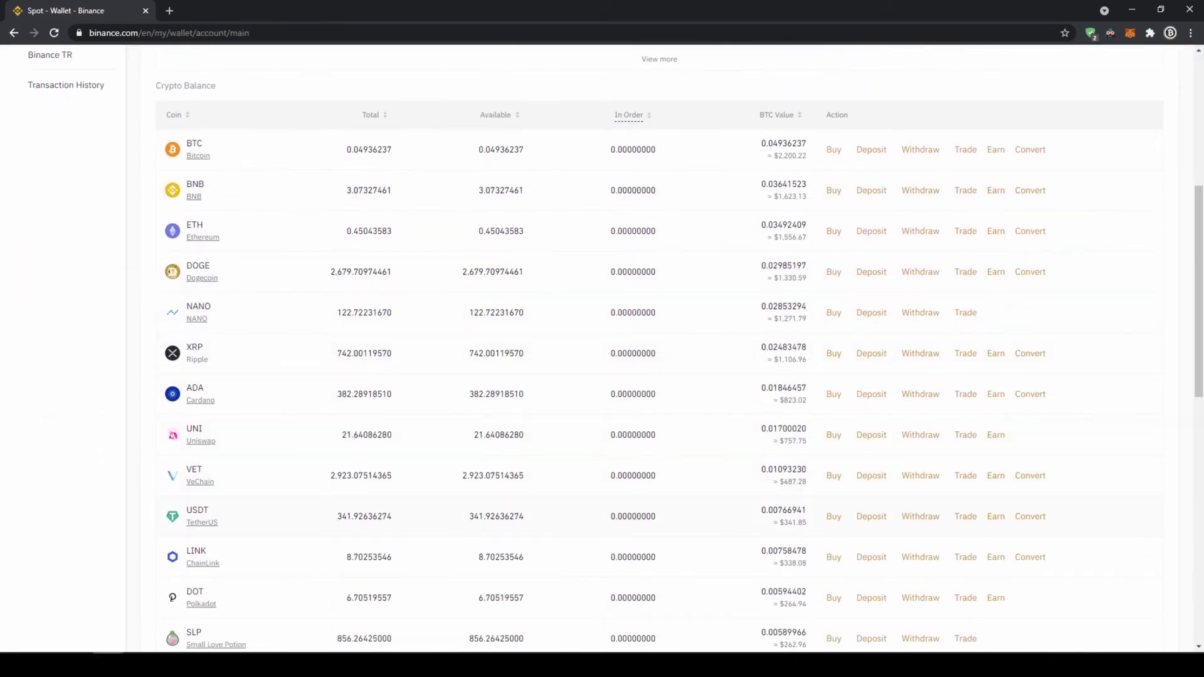
drag(337, 516, 404, 528)
click(419, 525)
scroll(433, 527, up, 6)
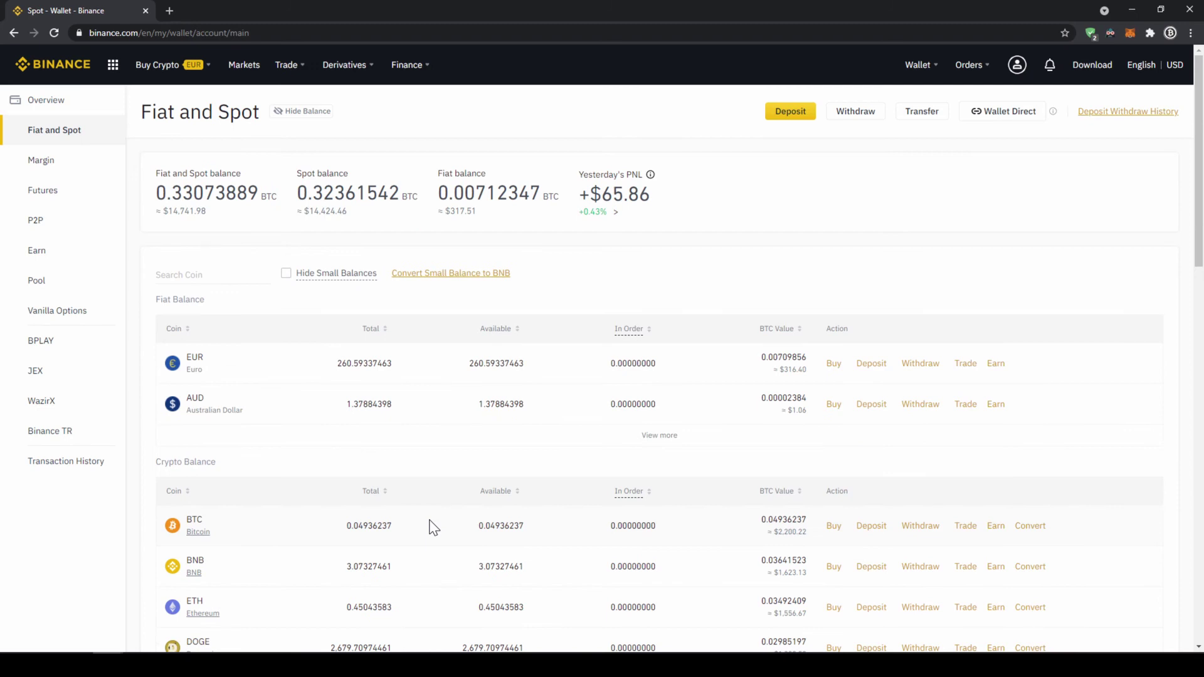
- Search the FIAT spot markets for "jstusdt" and open the JST/USDT trading page
click(246, 69)
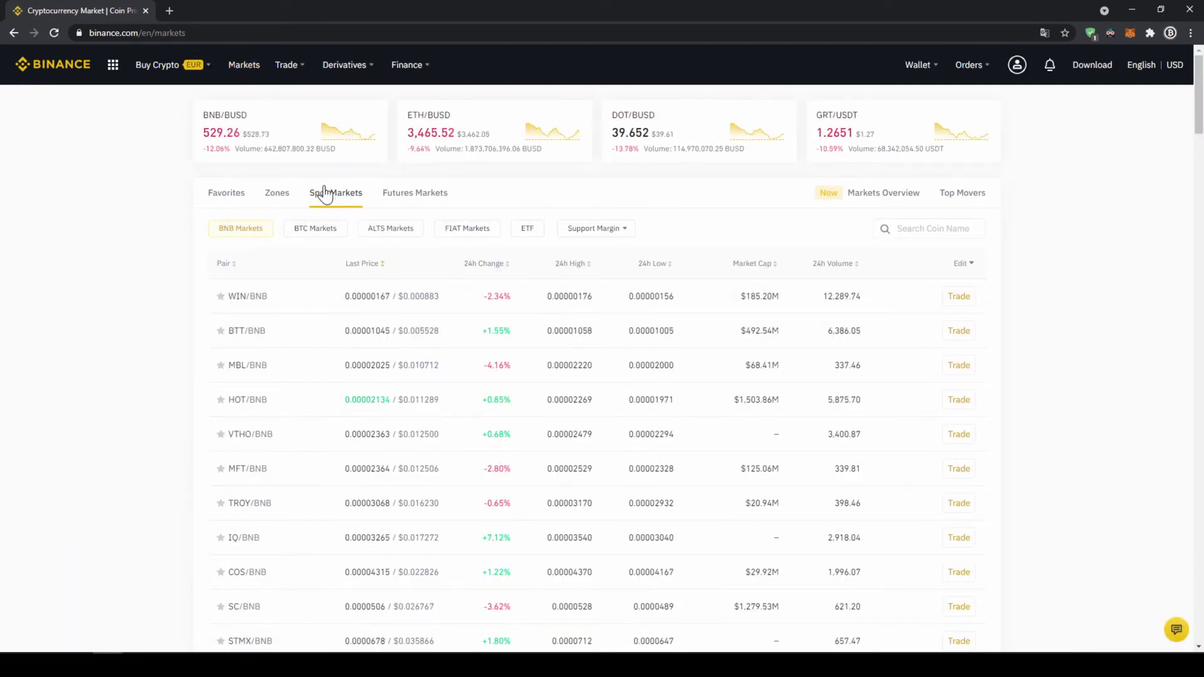
click(474, 236)
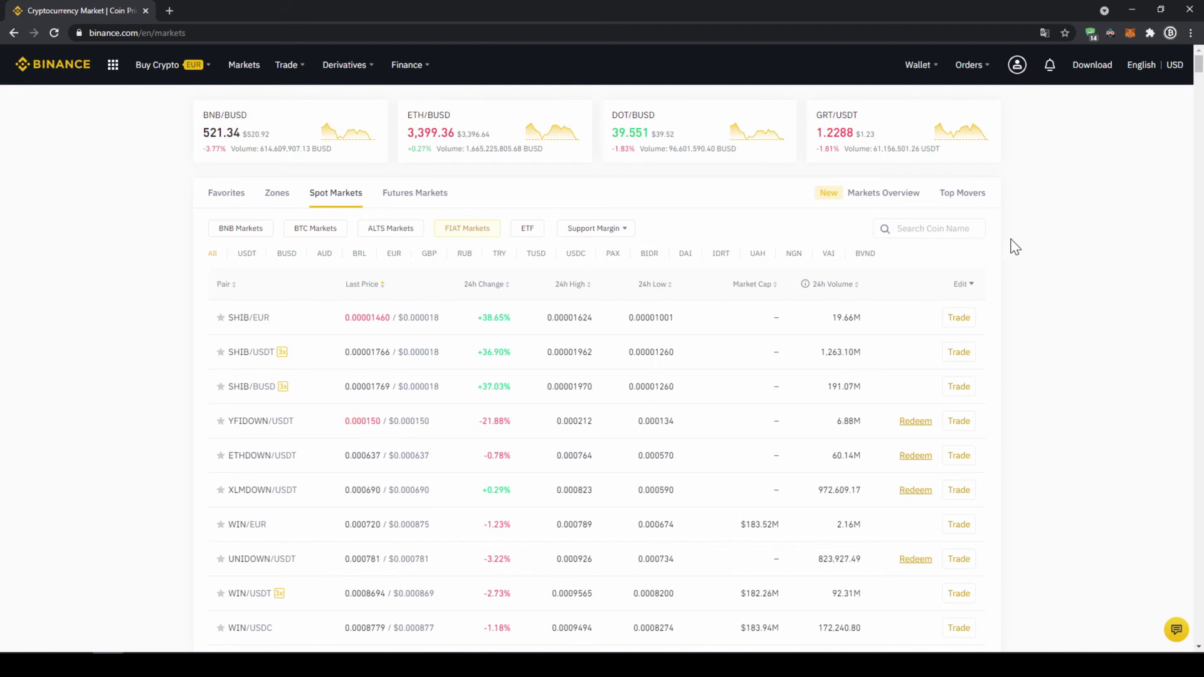
click(928, 229)
text(jst)
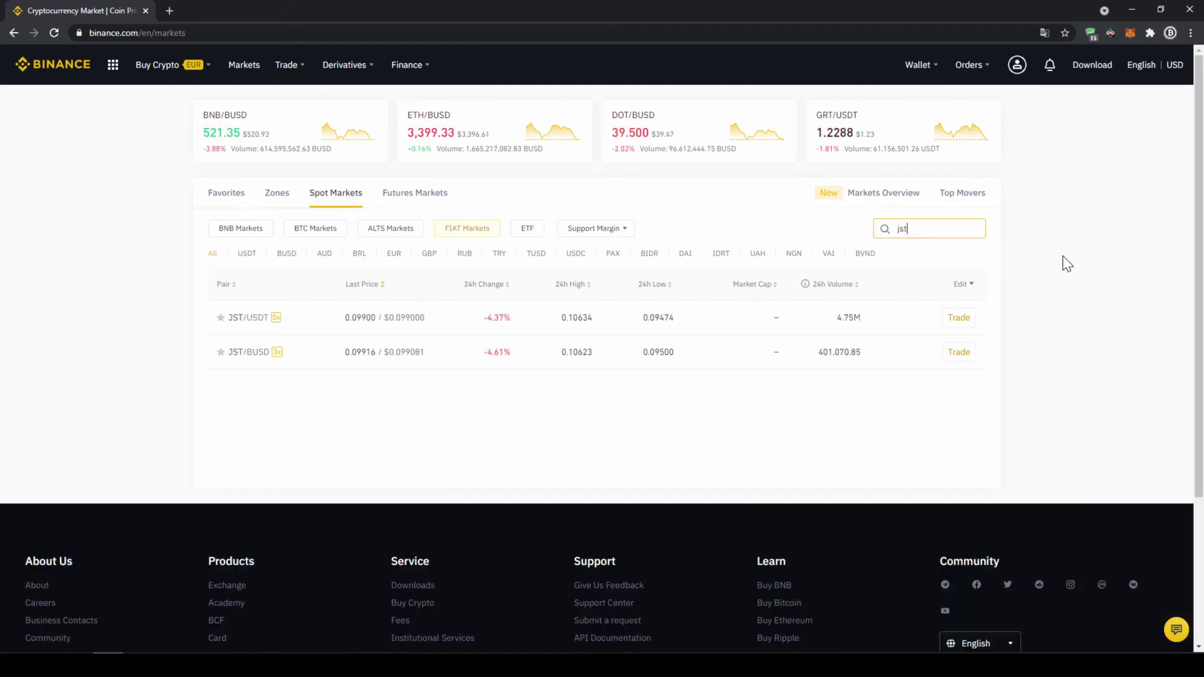
text(usdt)
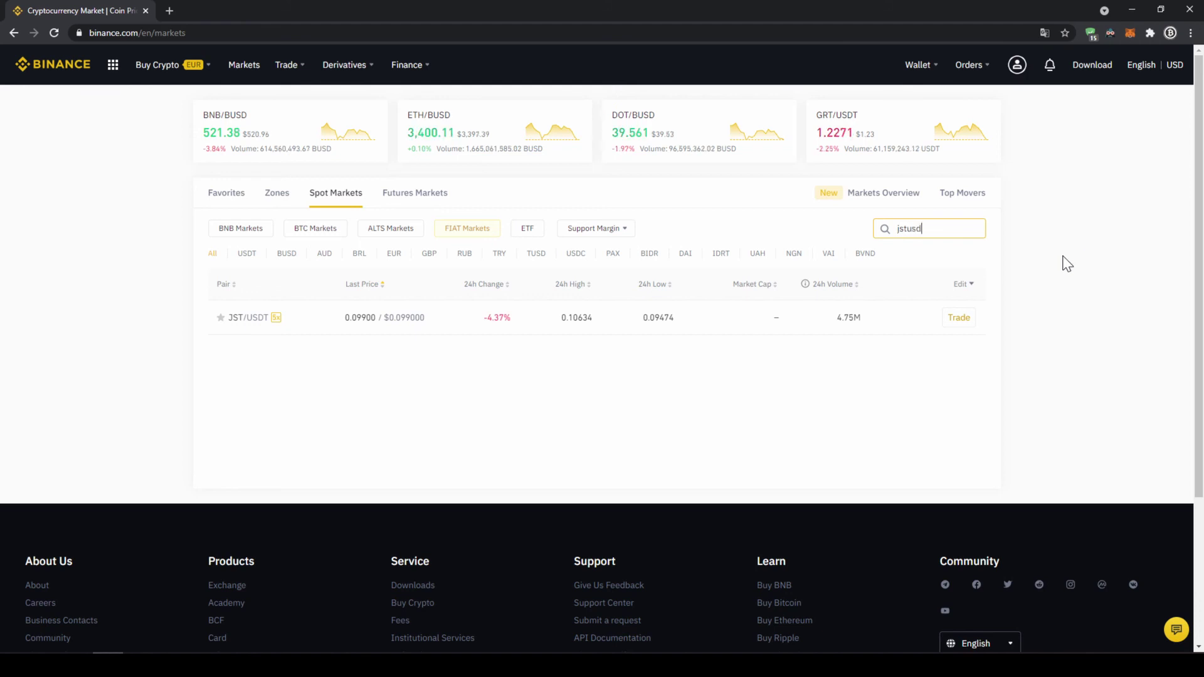
click(341, 321)
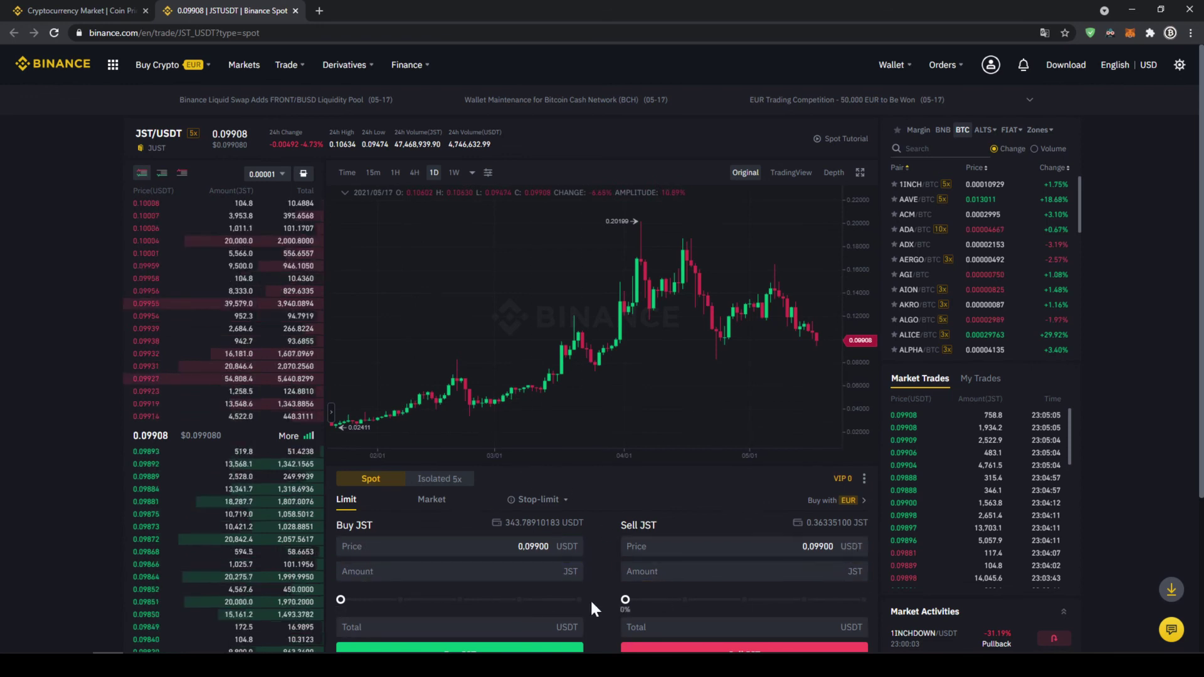
- Set up a Market order to buy JST with the entire available USDT balance as the total
click(429, 503)
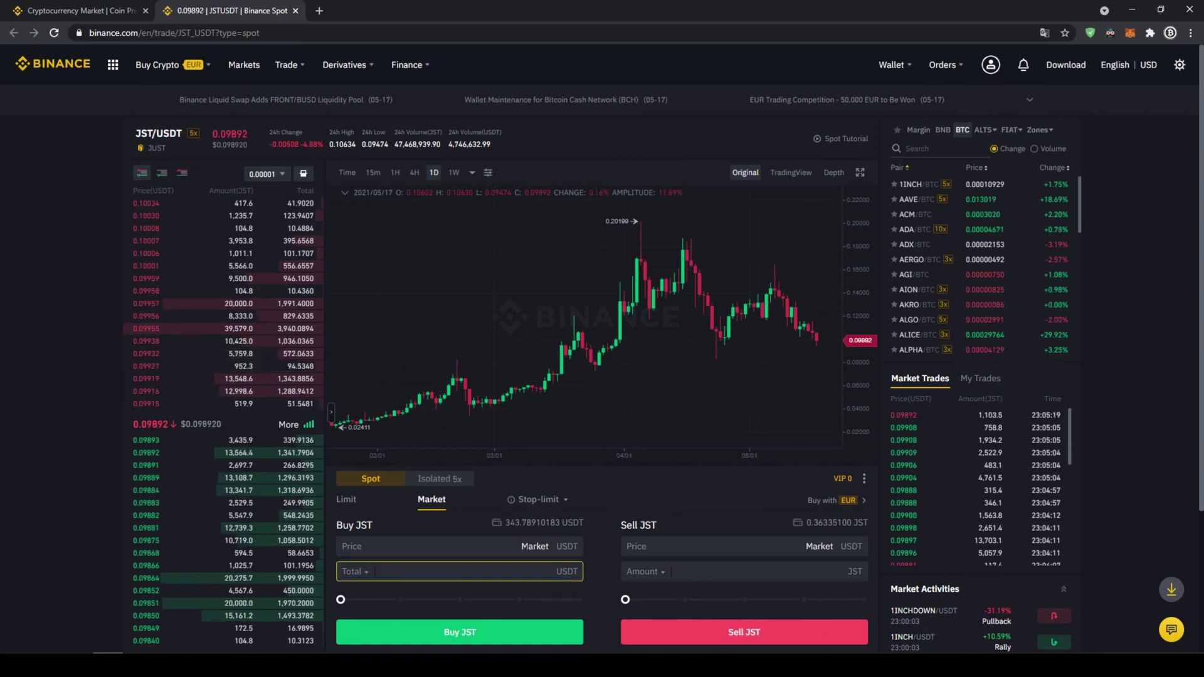
drag(338, 599, 579, 593)
click(549, 571)
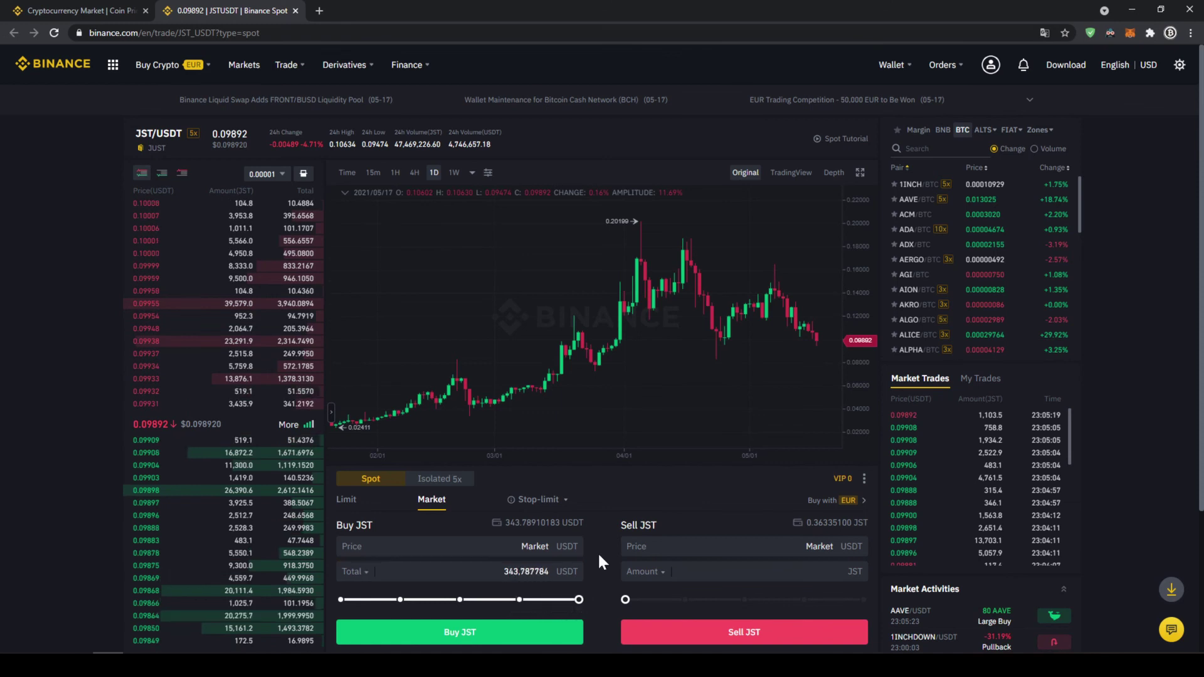